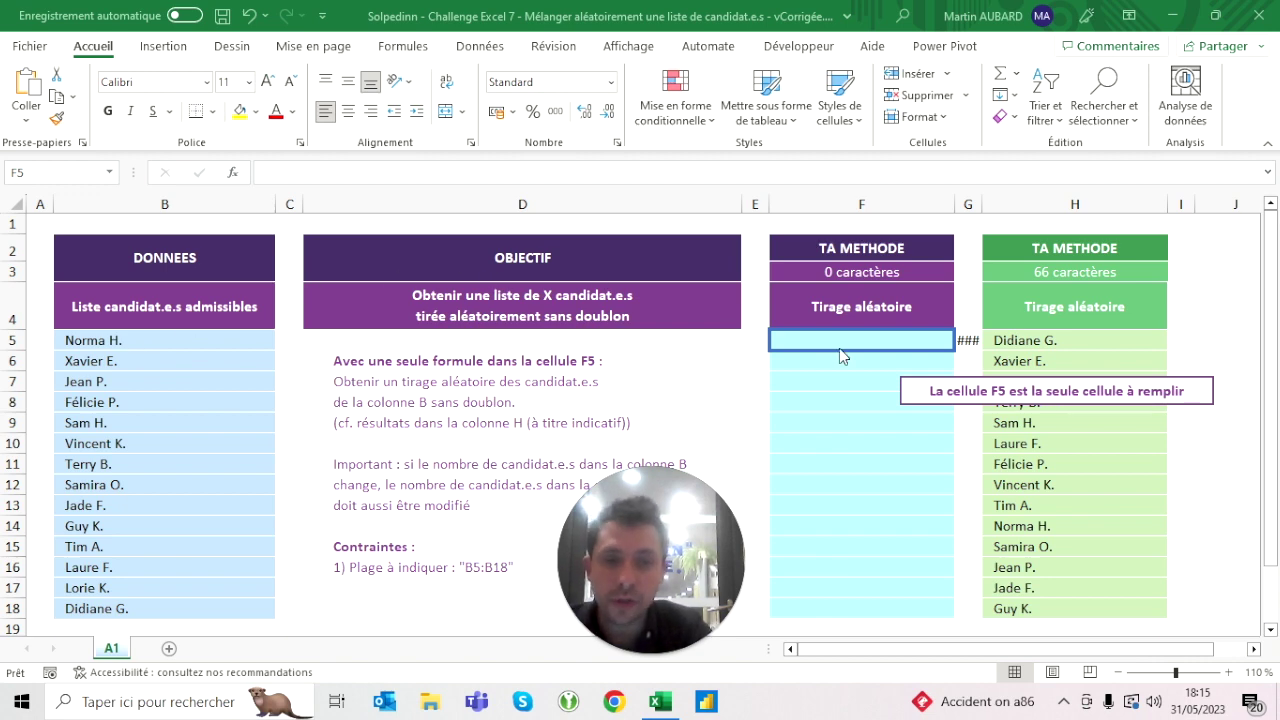
Step: Widen column G beside the Tirage aléatoire column, then return to answer cell F5
click(841, 306)
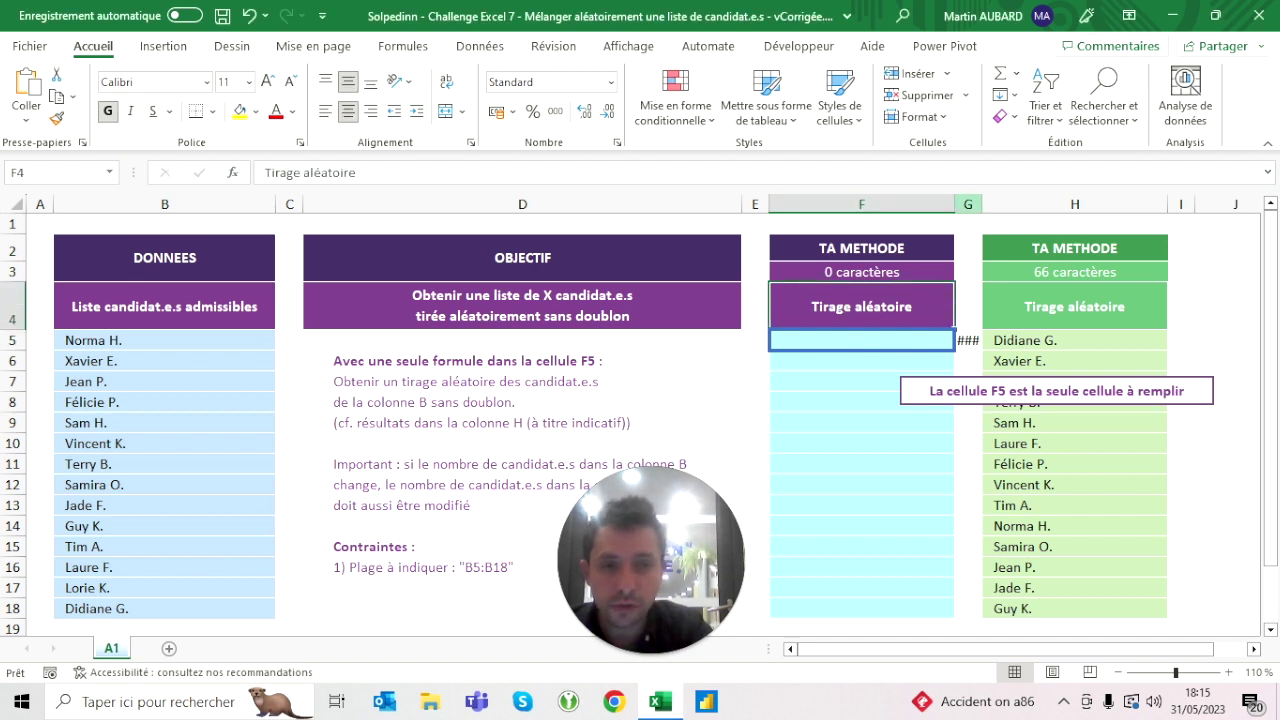
click(968, 204)
drag(981, 204, 1140, 204)
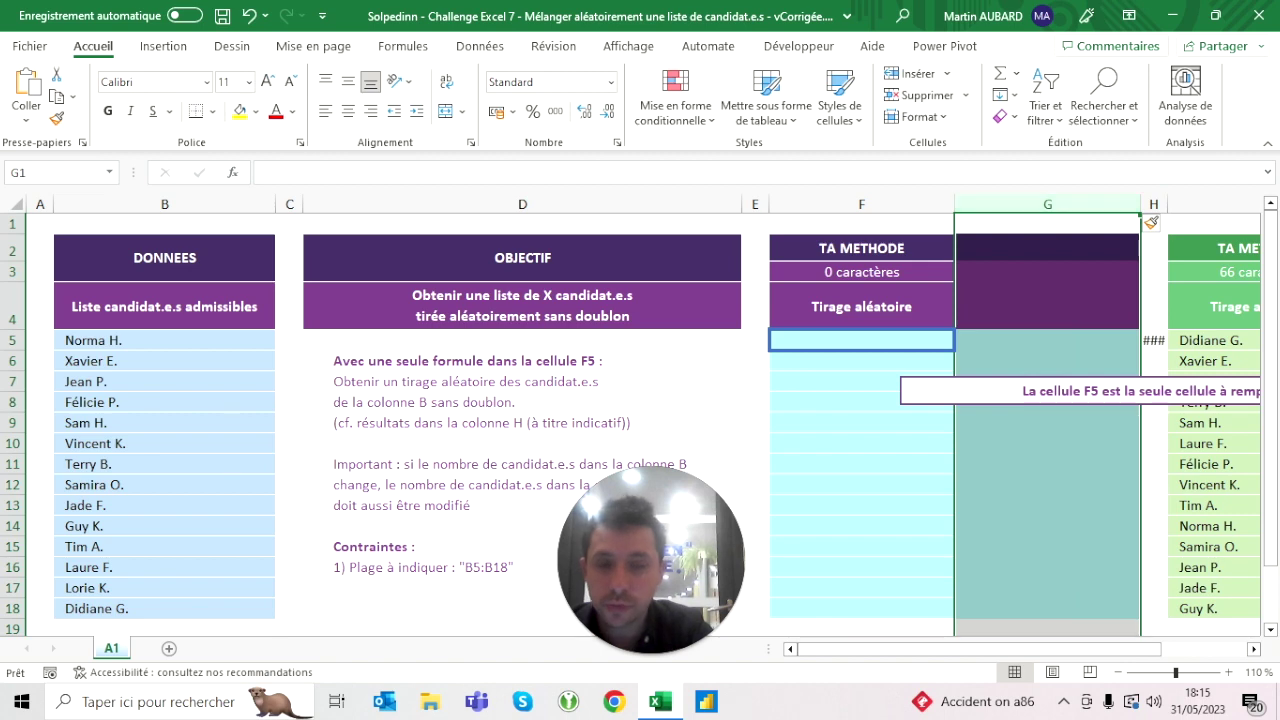
click(861, 306)
click(57, 118)
key(Escape)
key(Down)
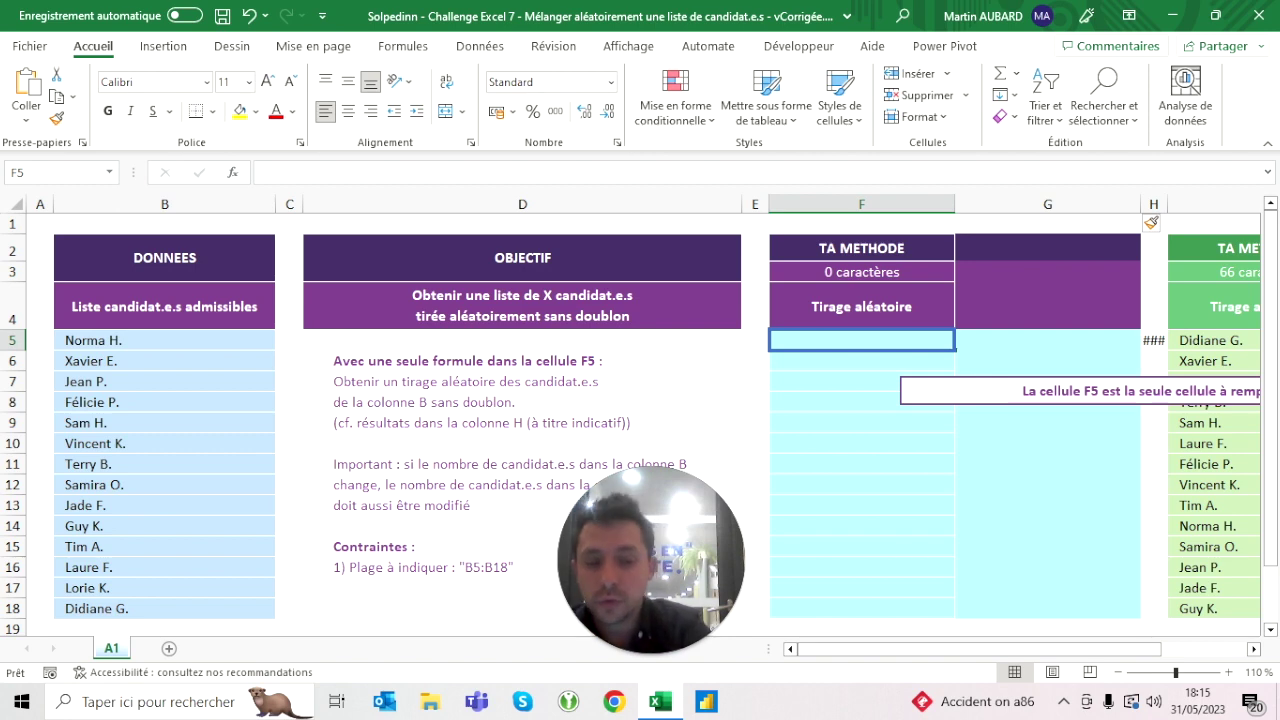
Step: Enter =NBVAL(B5:B18) in F5 so it returns the candidate count 14
text(=n)
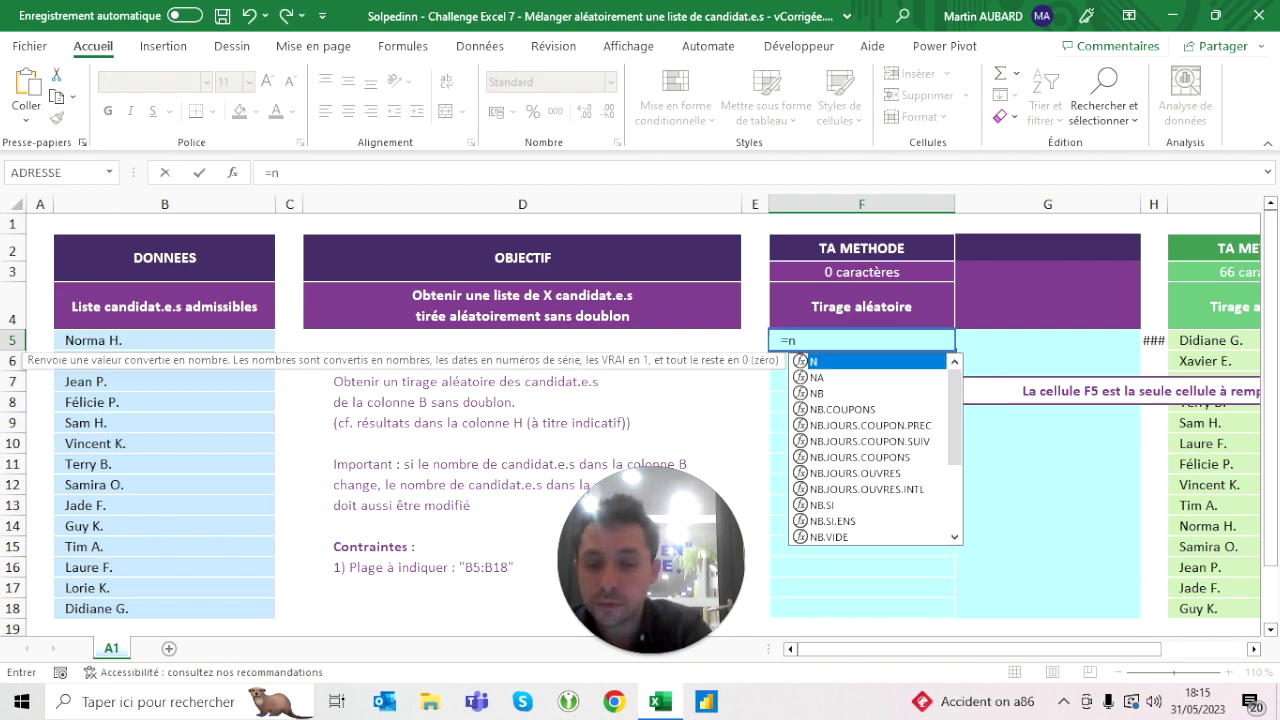
text(bval()
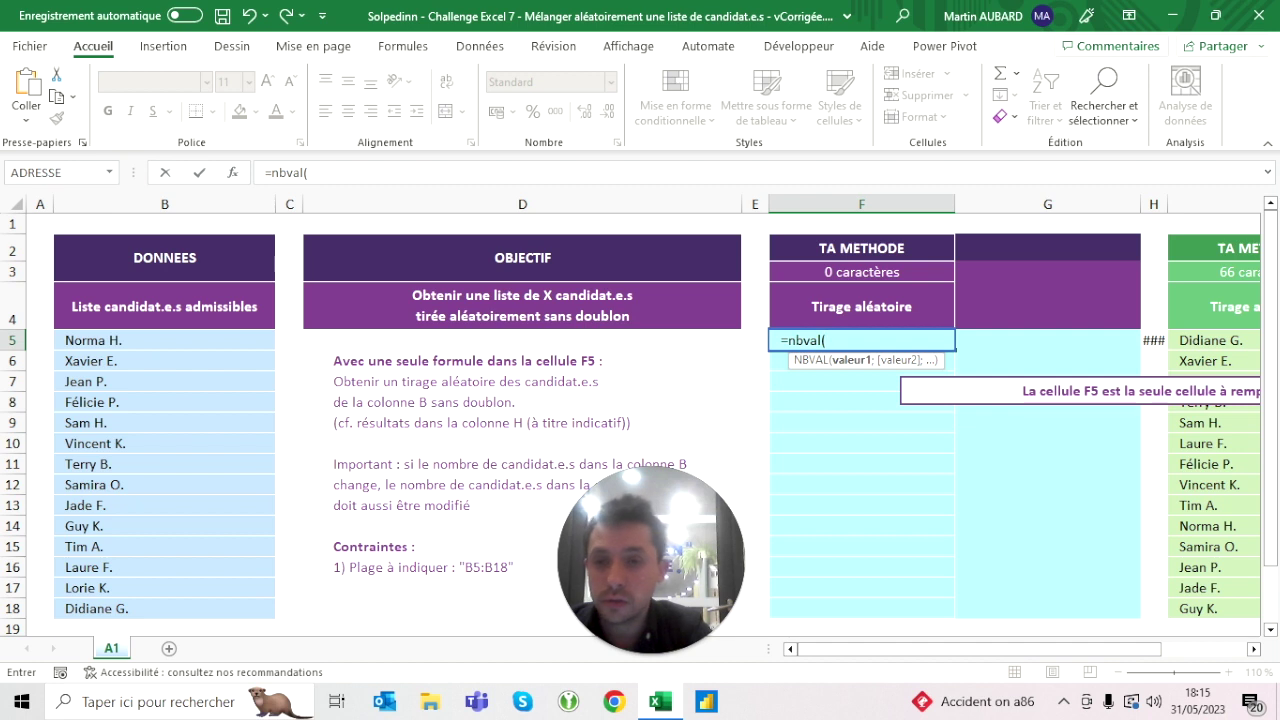
mouse_move(165, 340)
mouse_down()
mouse_move(165, 629)
mouse_move(165, 608)
mouse_up()
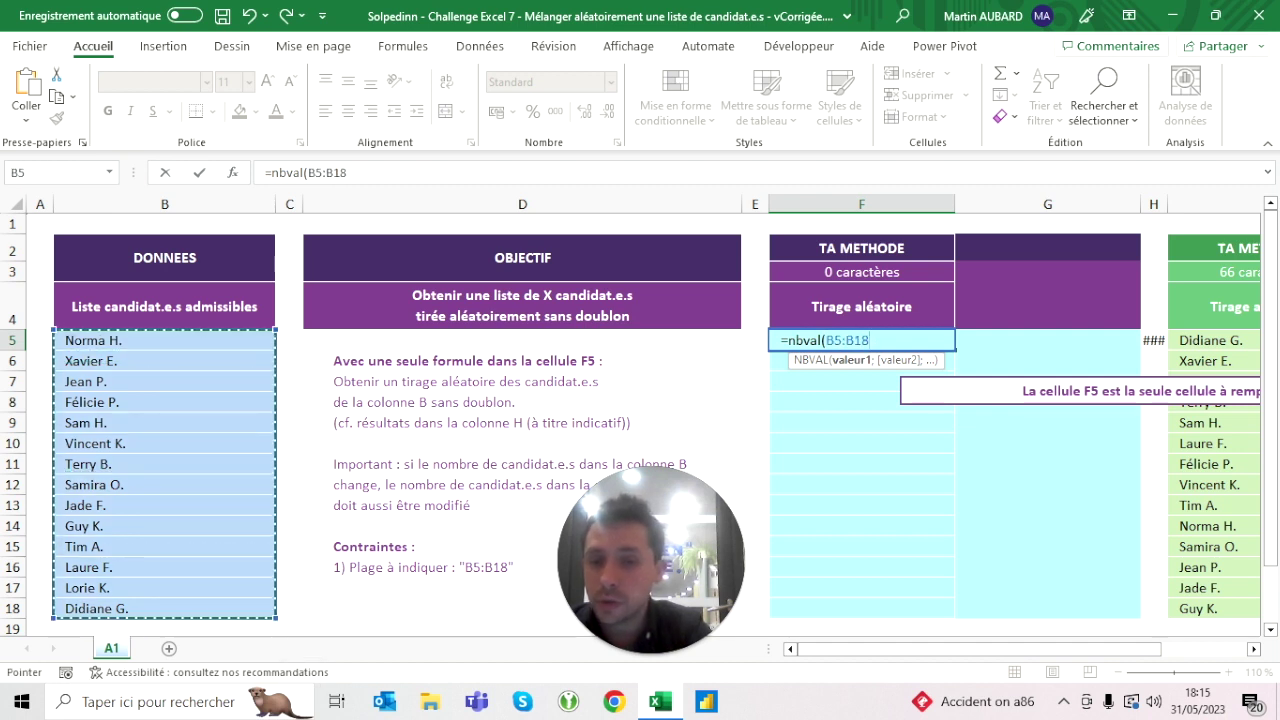
text())
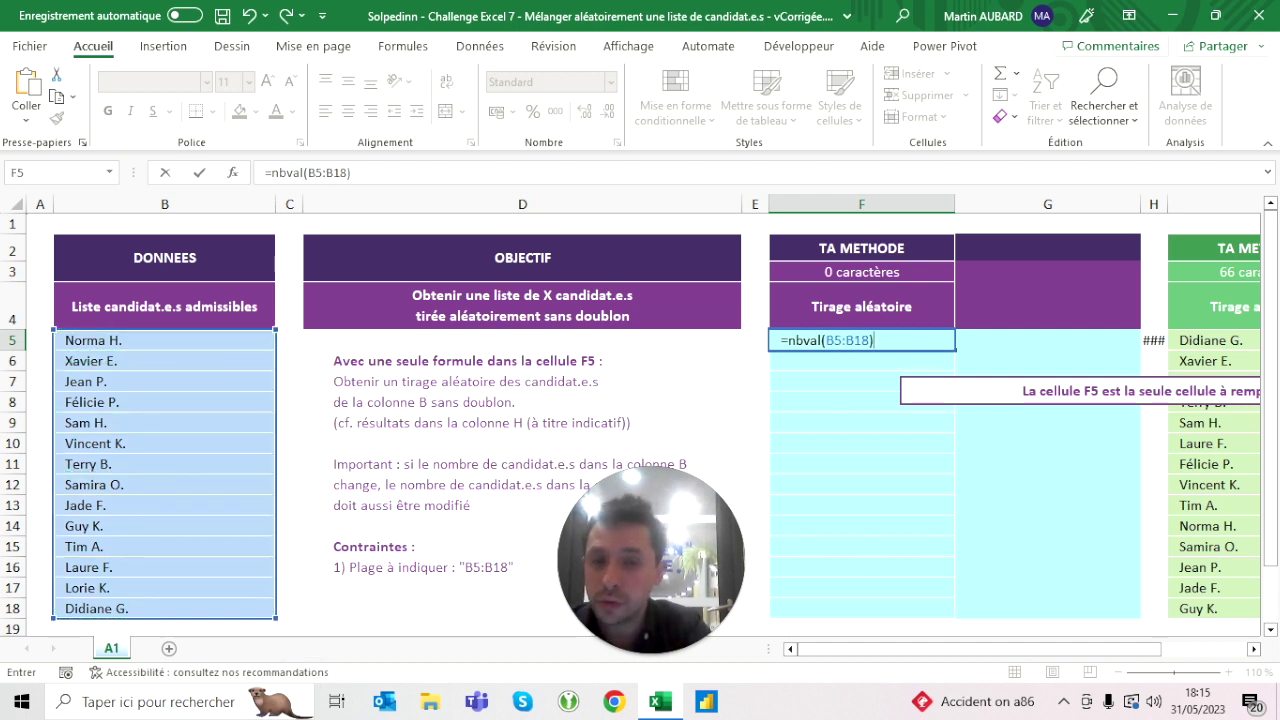
key(Return)
click(861, 340)
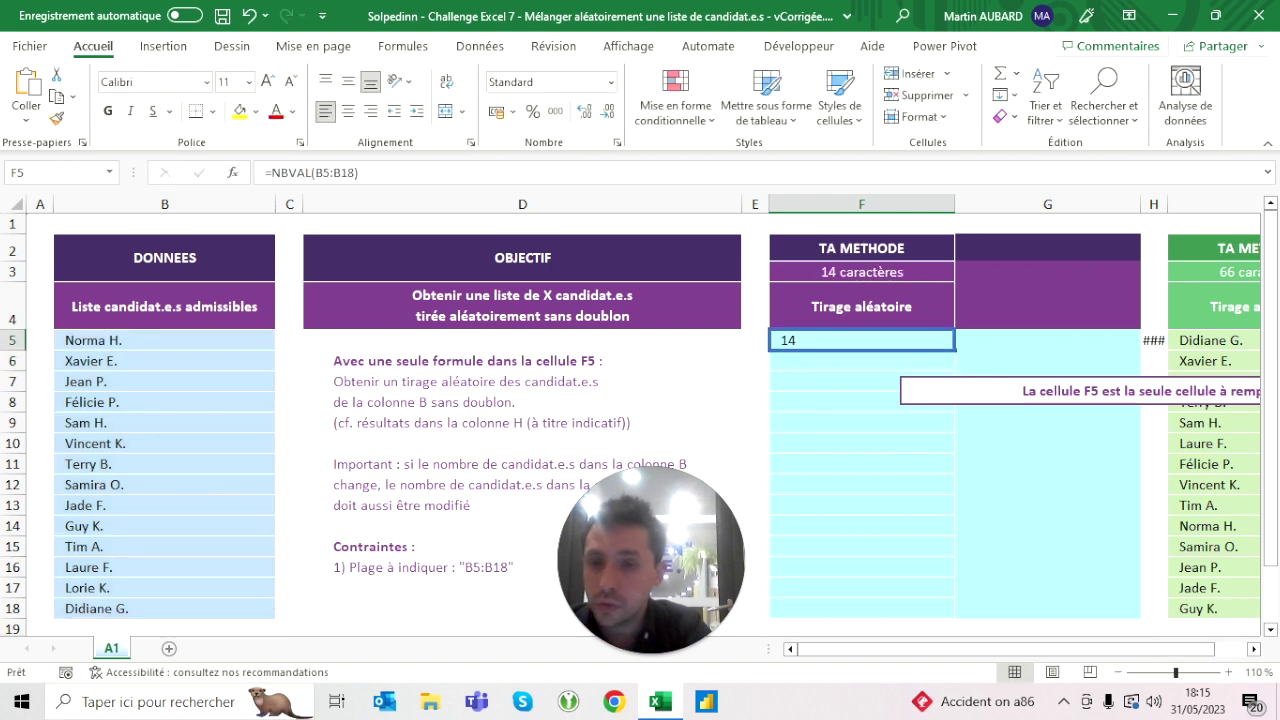
click(313, 172)
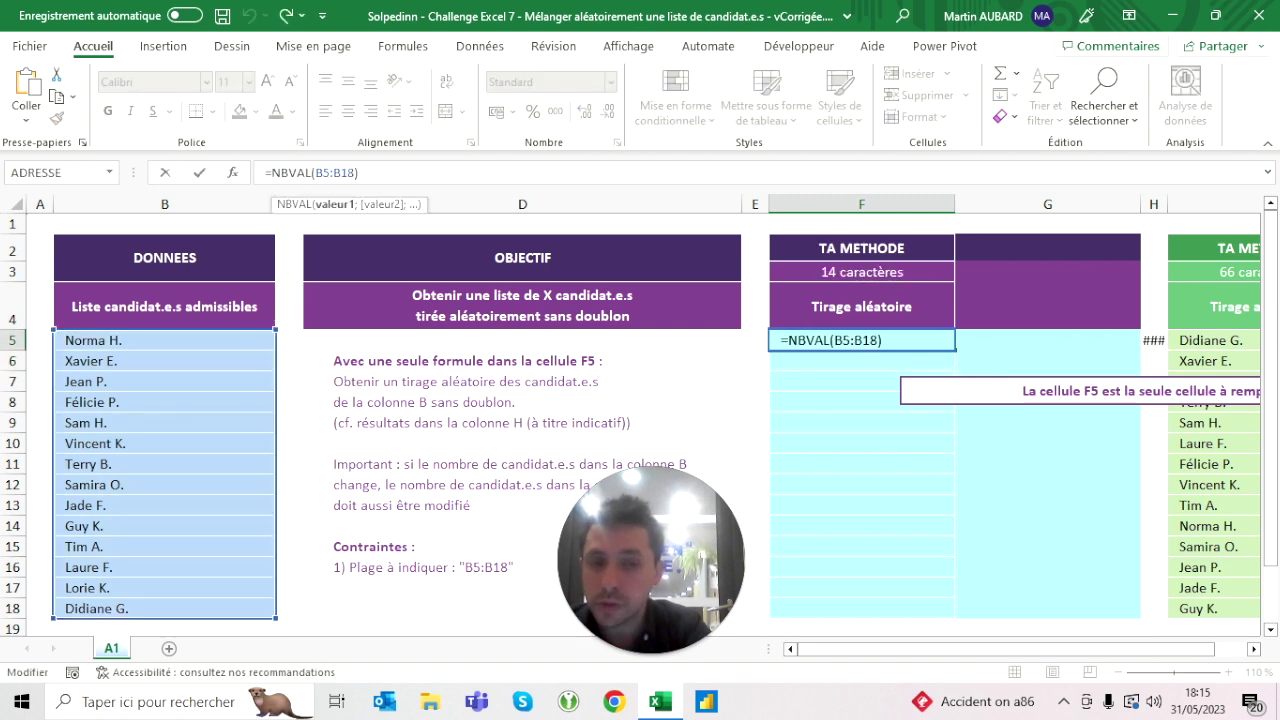
key(Escape)
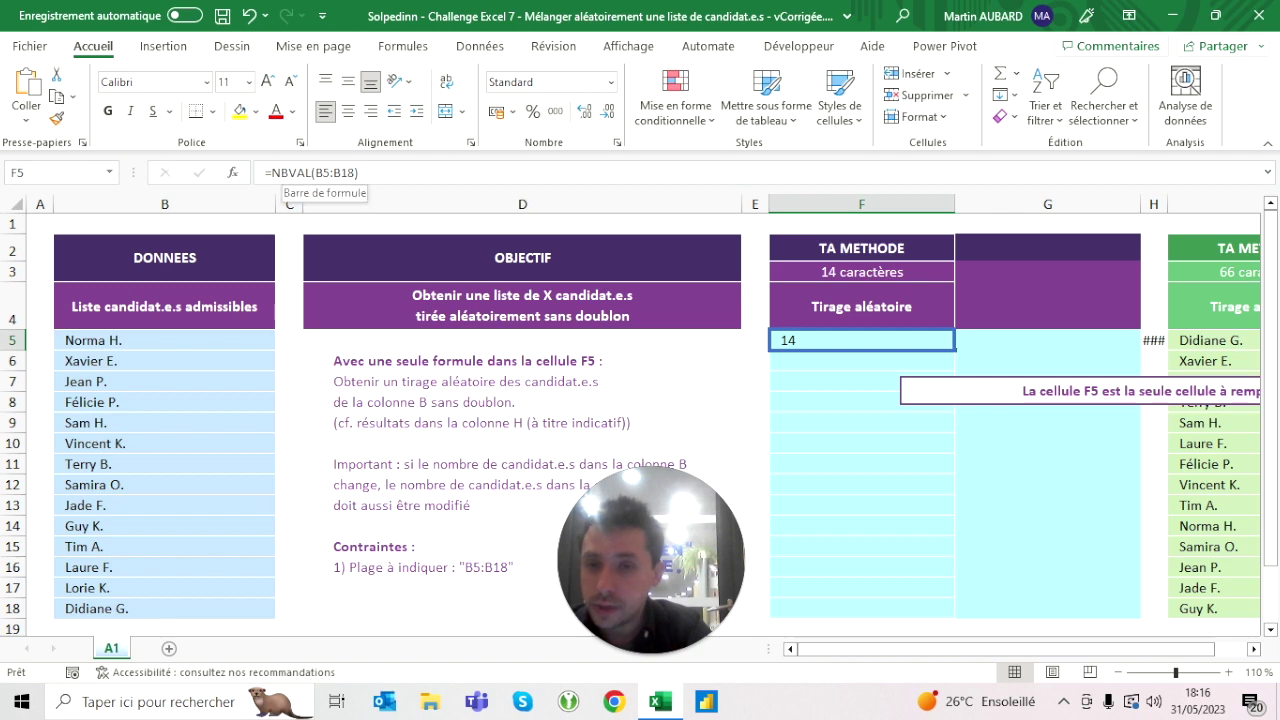
key(Down)
key(Down)
key(Down)
key(Down)
key(Down)
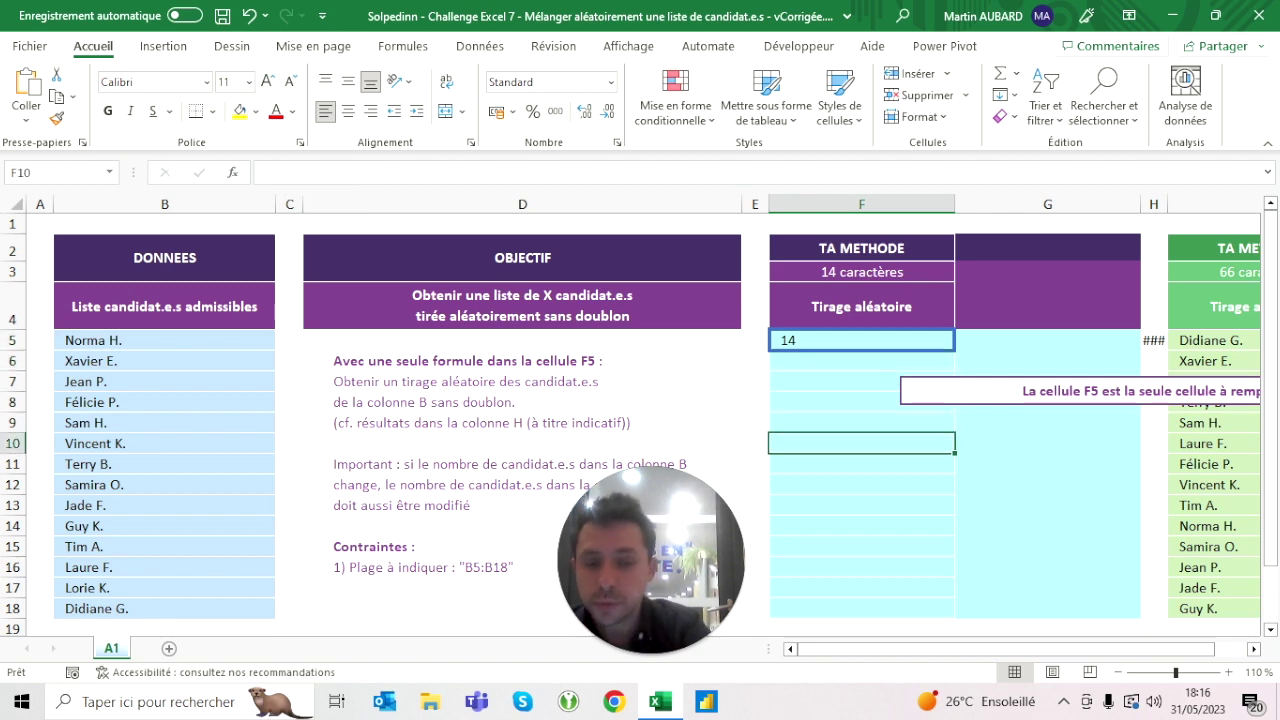
Step: Enter the test formula =TABLEAU.ALEA(3) in F10
text(=tab)
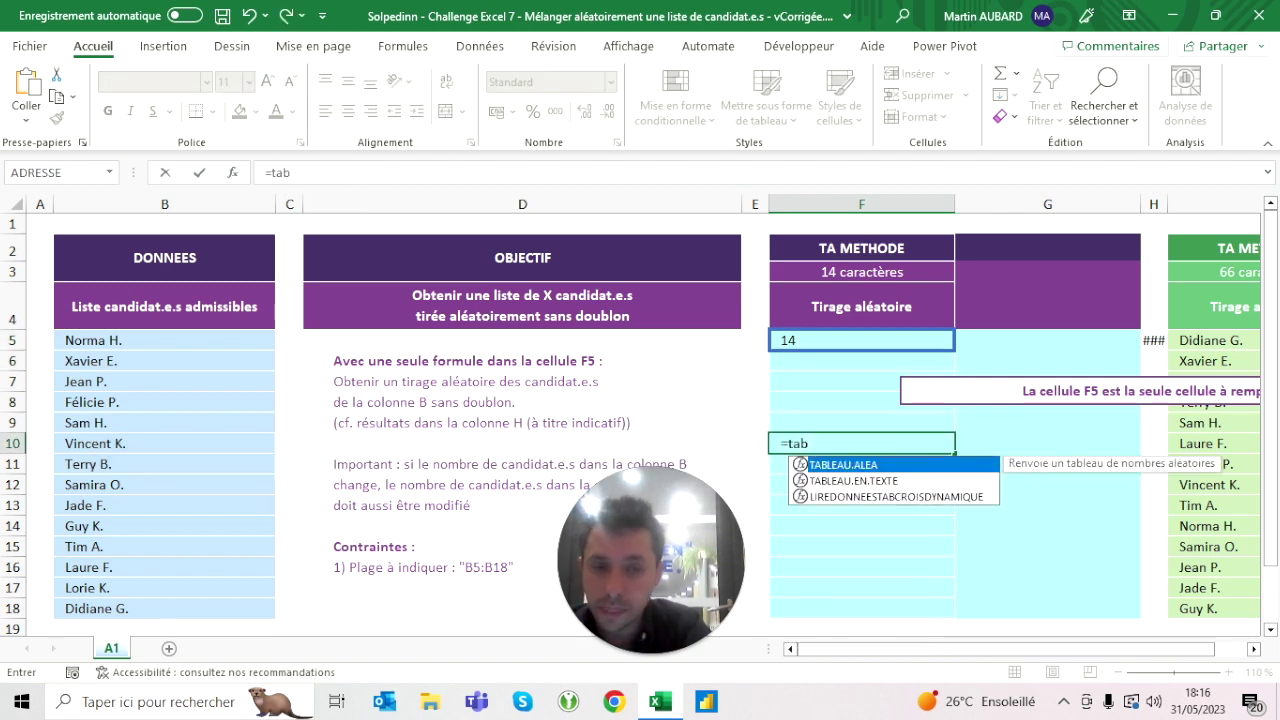
key(Tab)
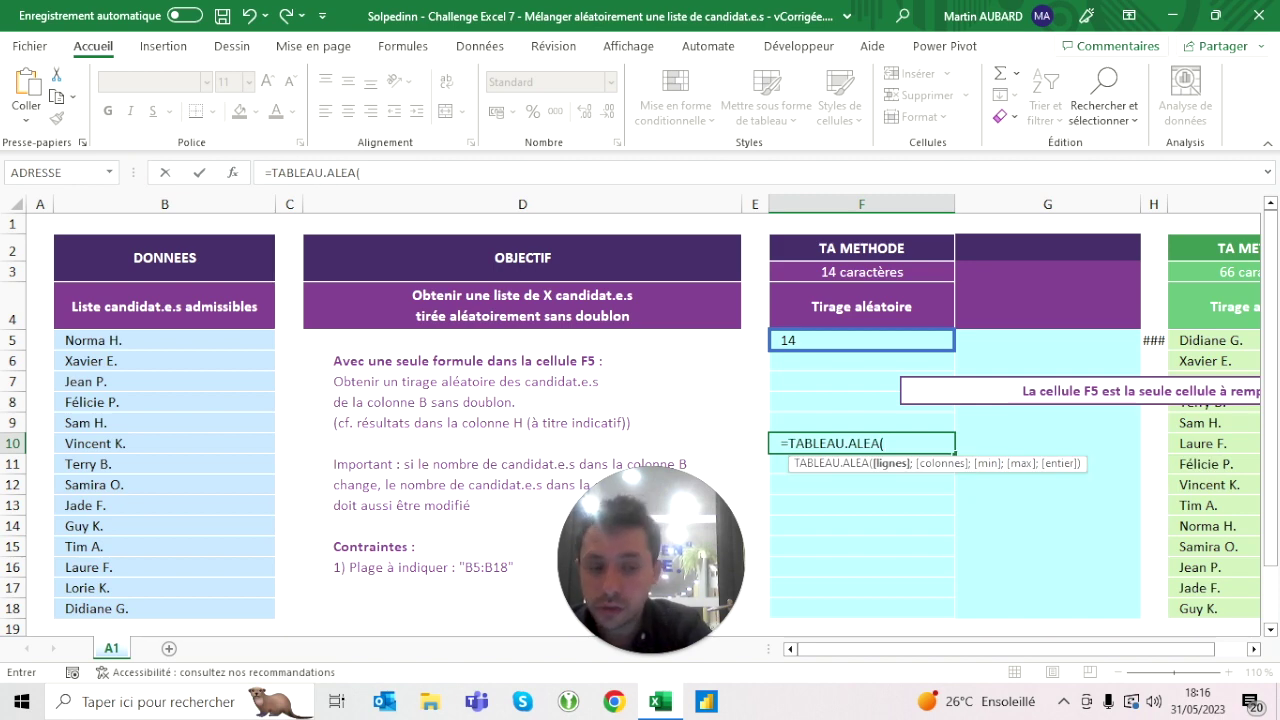
text(3))
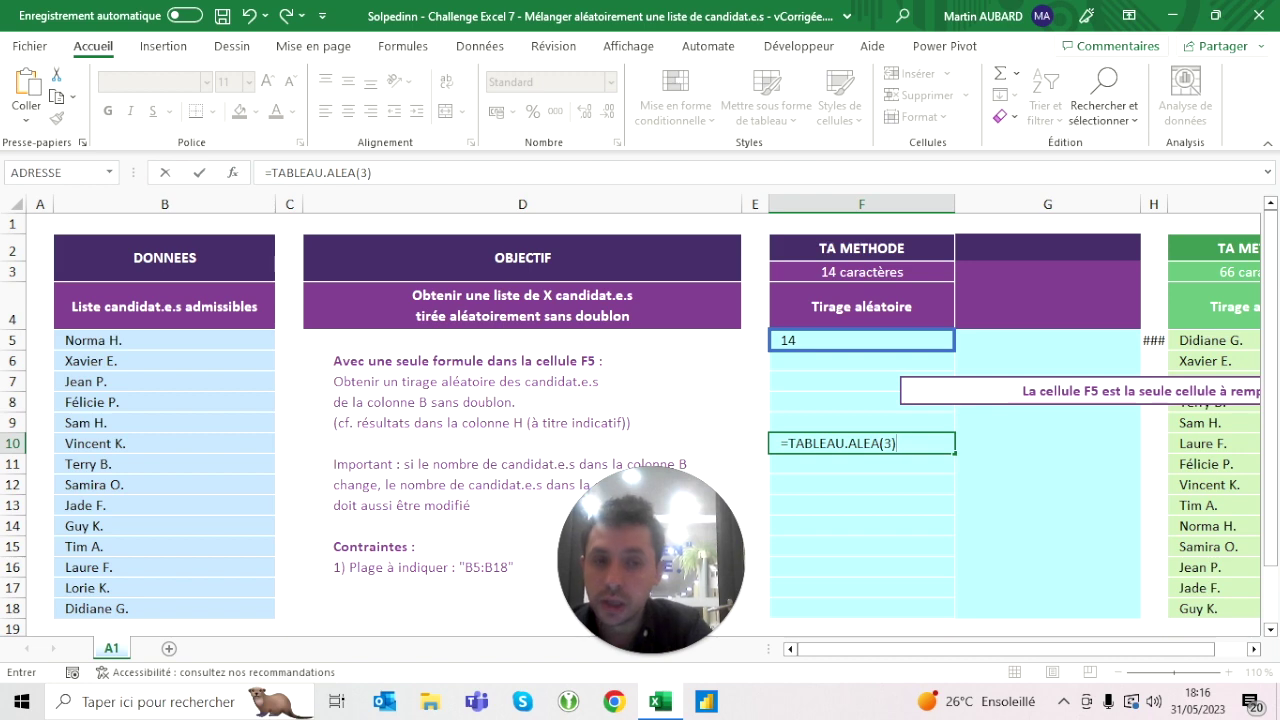
key(ctrl+Return)
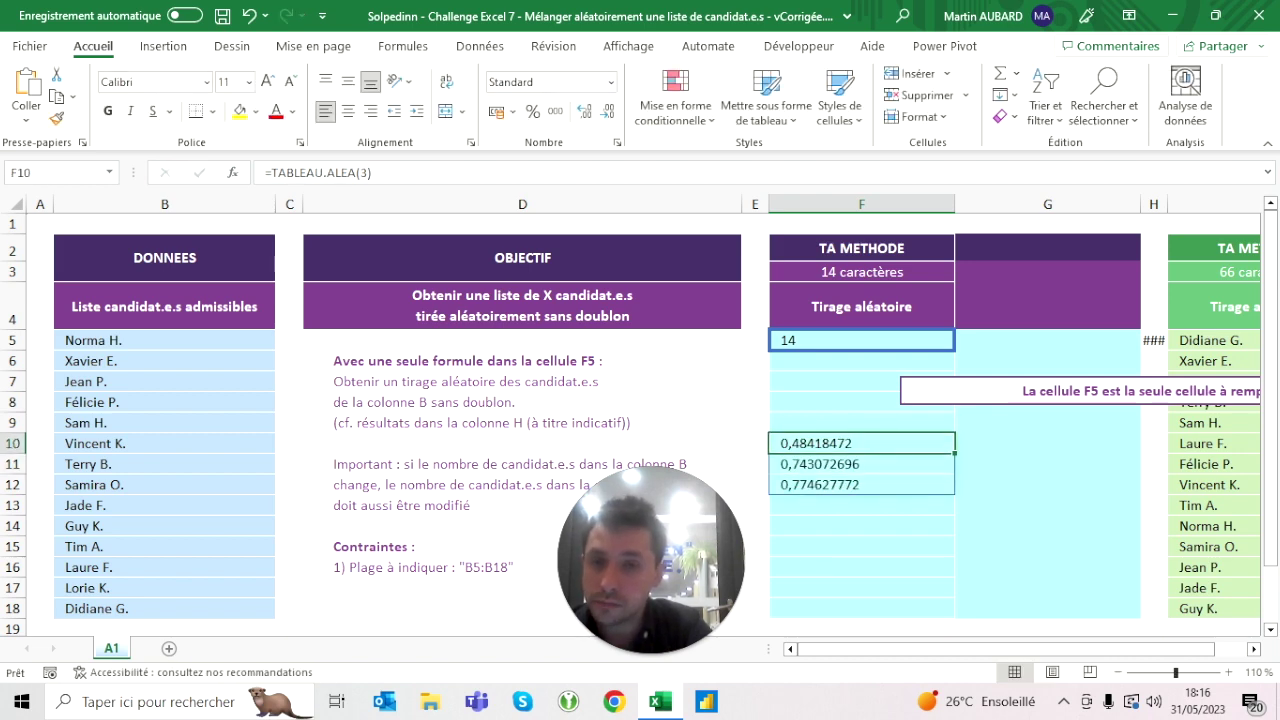
Step: Change the F10 test to =TABLEAU.ALEA(5;2) for a five-by-two random array
key(F2)
key(Left)
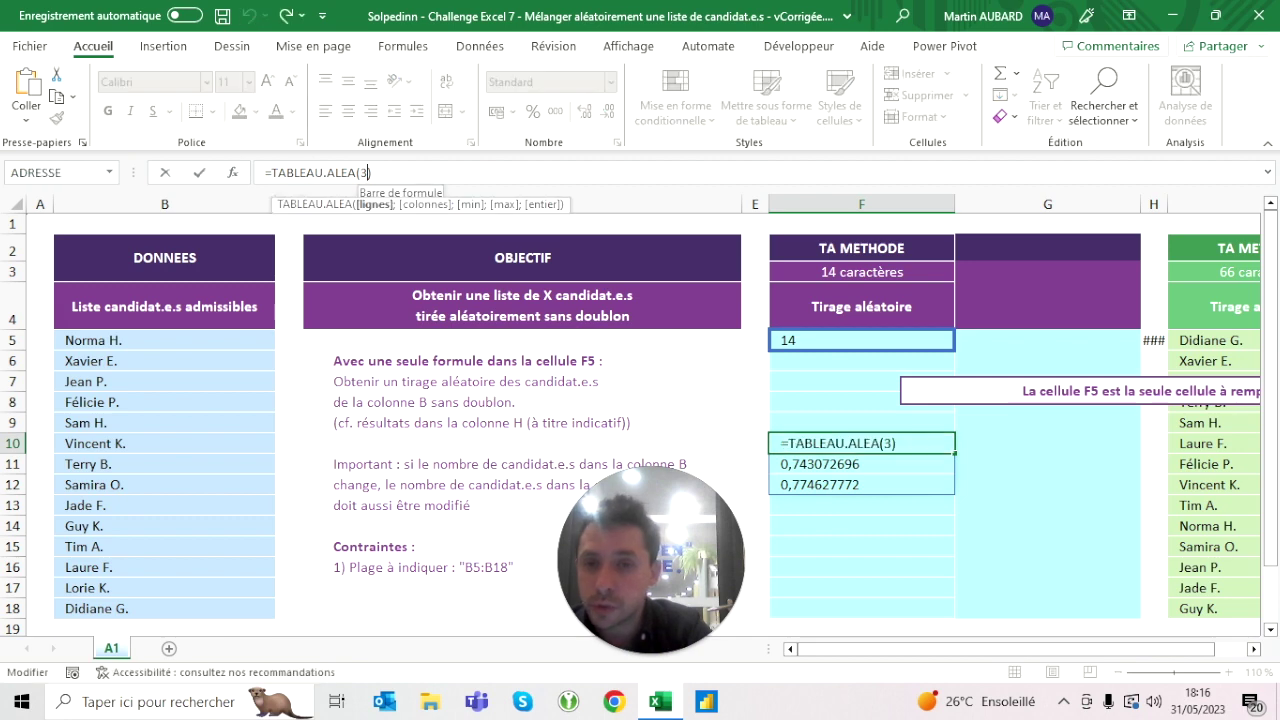
key(BackSpace)
key(BackSpace)
text(;)
key(BackSpace)
text((5;2)
key(ctrl+Return)
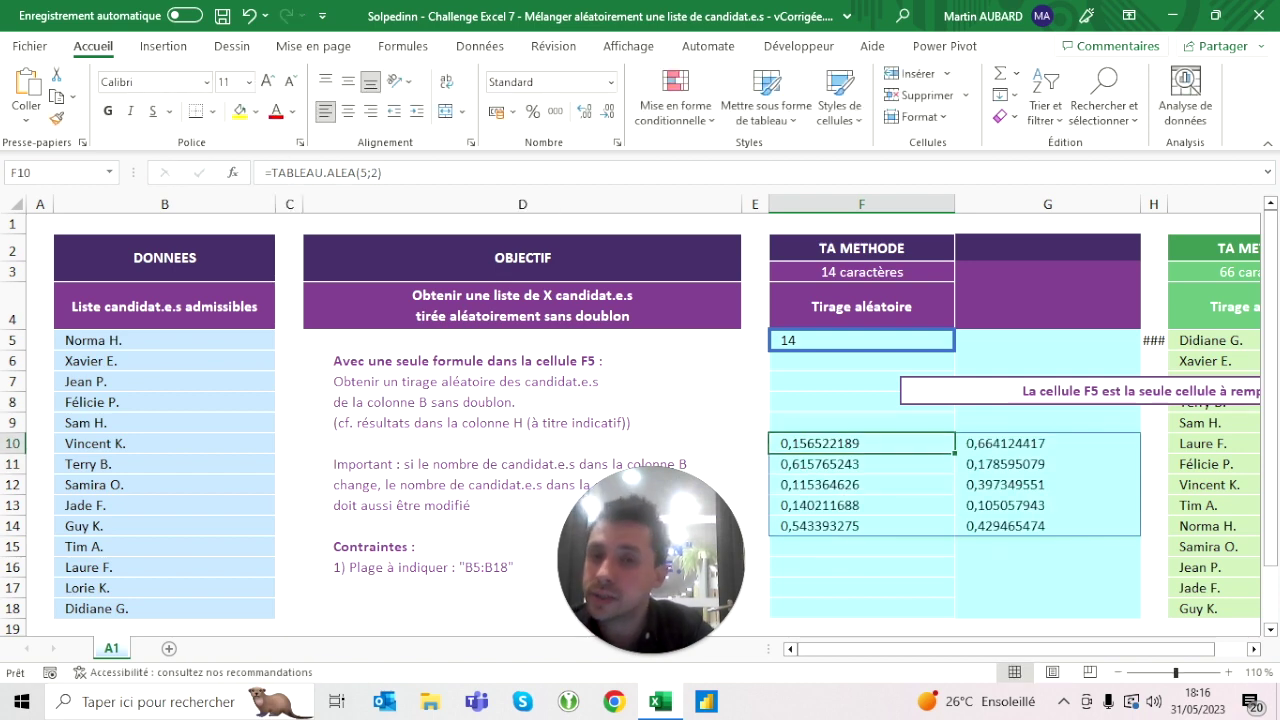
Step: Reduce the F10 test to =TABLEAU.ALEA(5), spilling five random numbers to F14
key(F2)
key(BackSpace)
key(BackSpace)
key(Return)
key(Up)
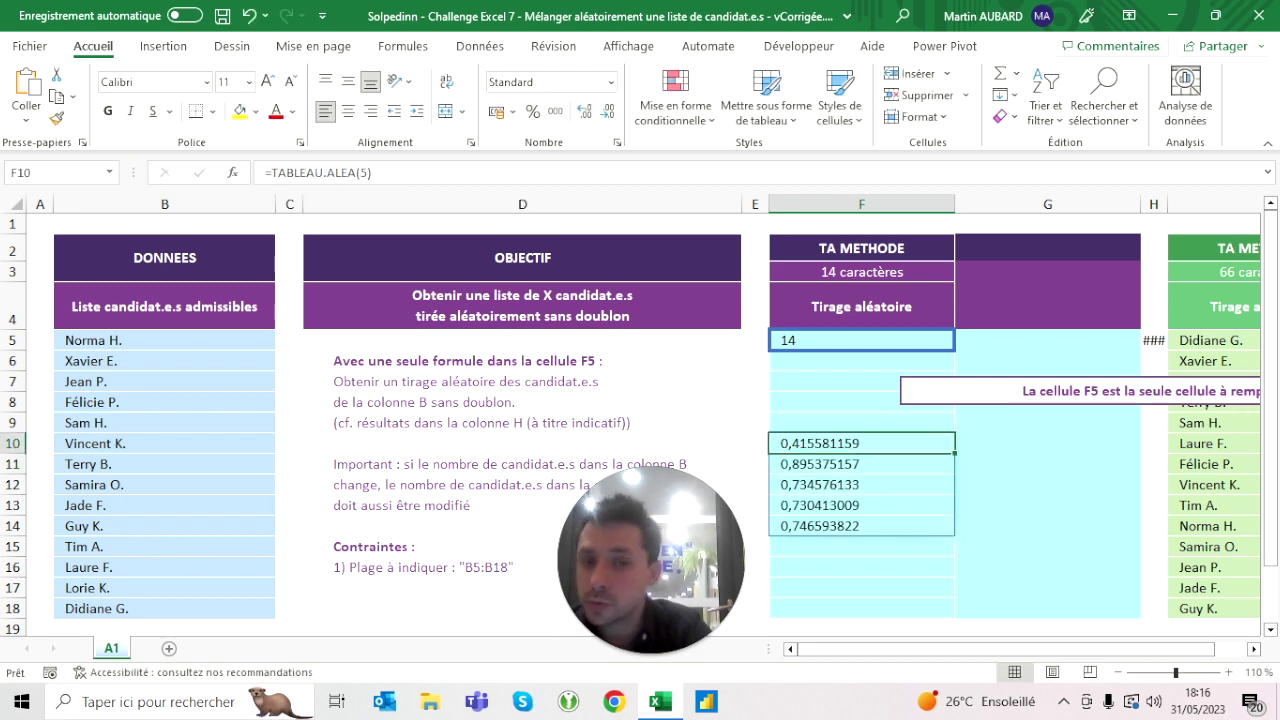
key(F2)
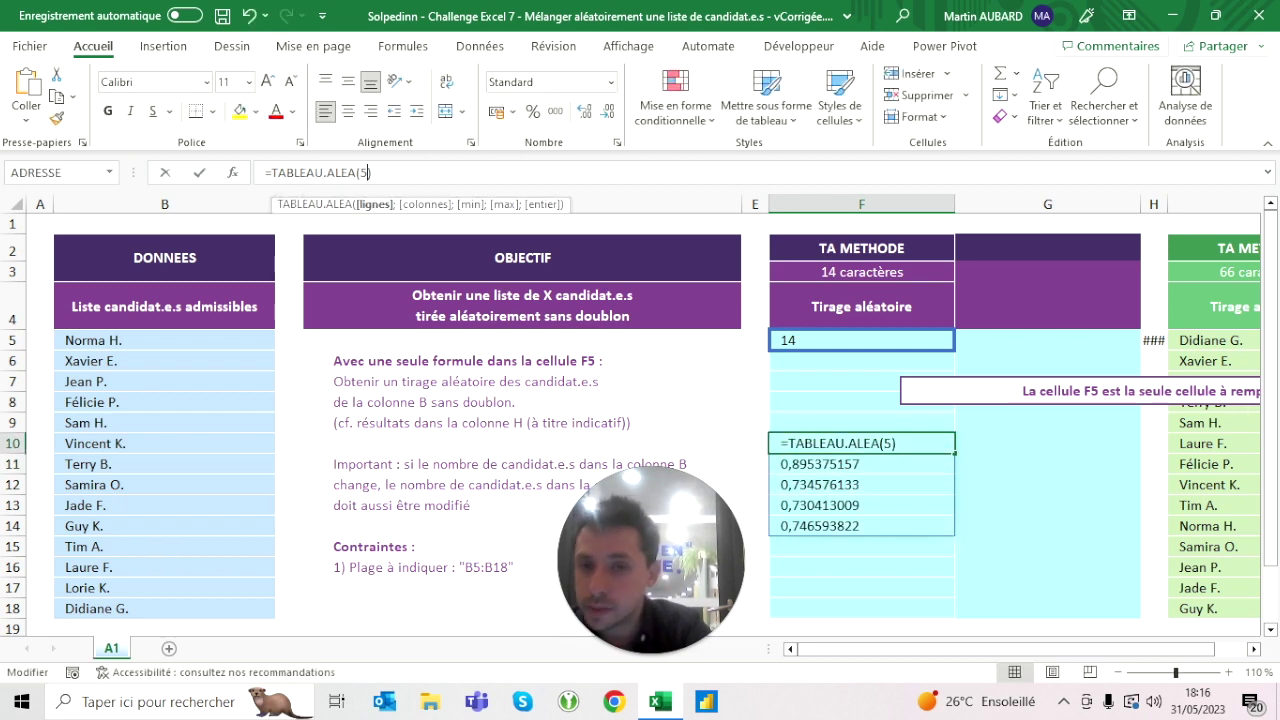
key(Escape)
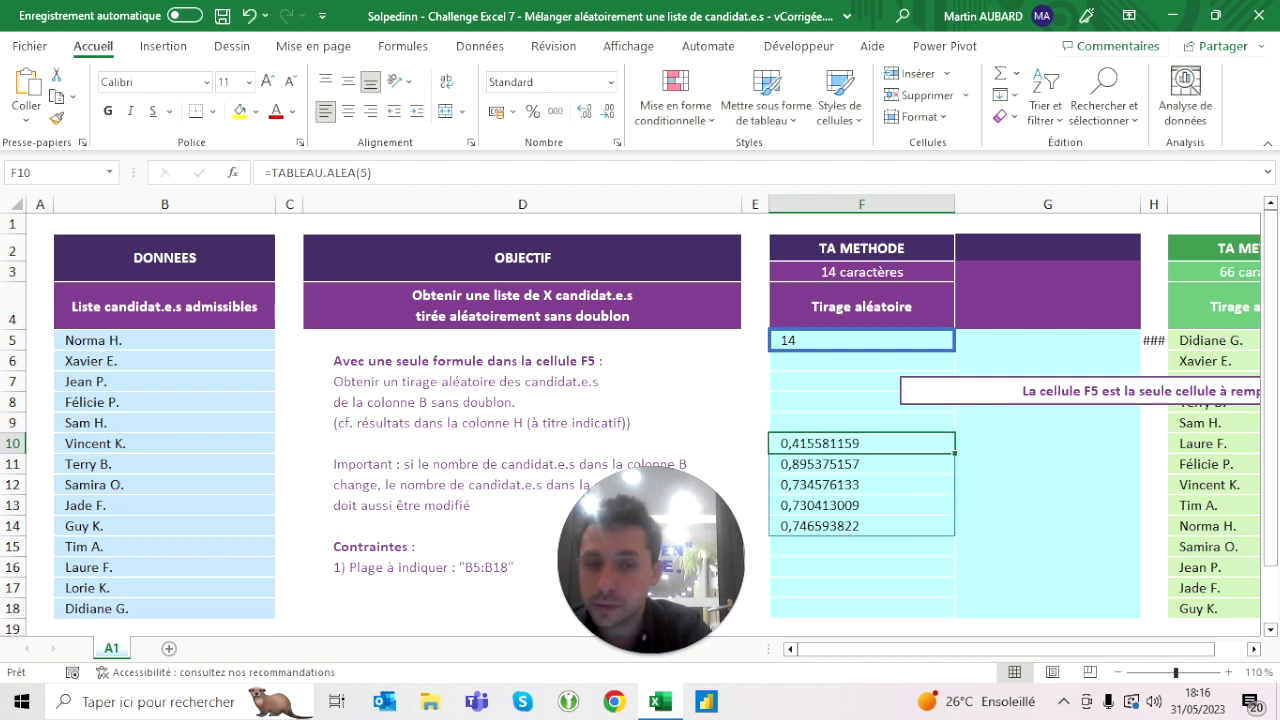
Step: Delete the test random array in F10
click(861, 306)
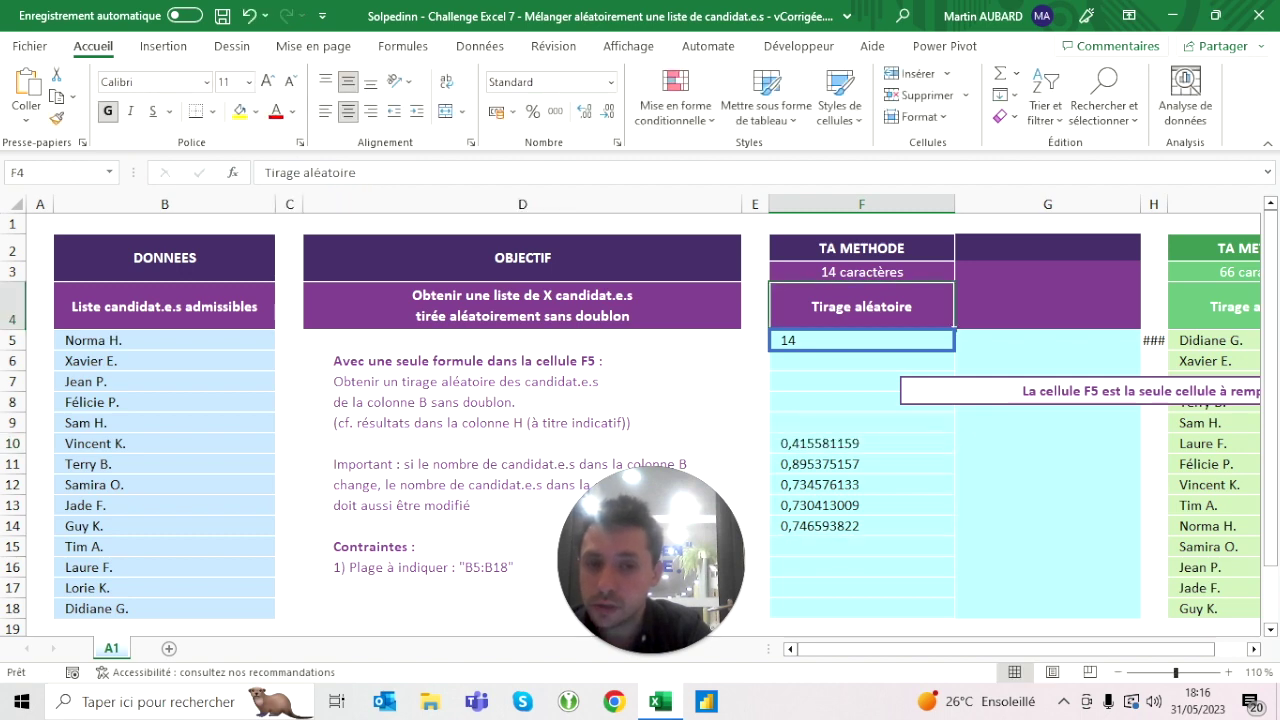
click(861, 443)
key(Delete)
key(Up)
key(Up)
key(Up)
key(Up)
key(Up)
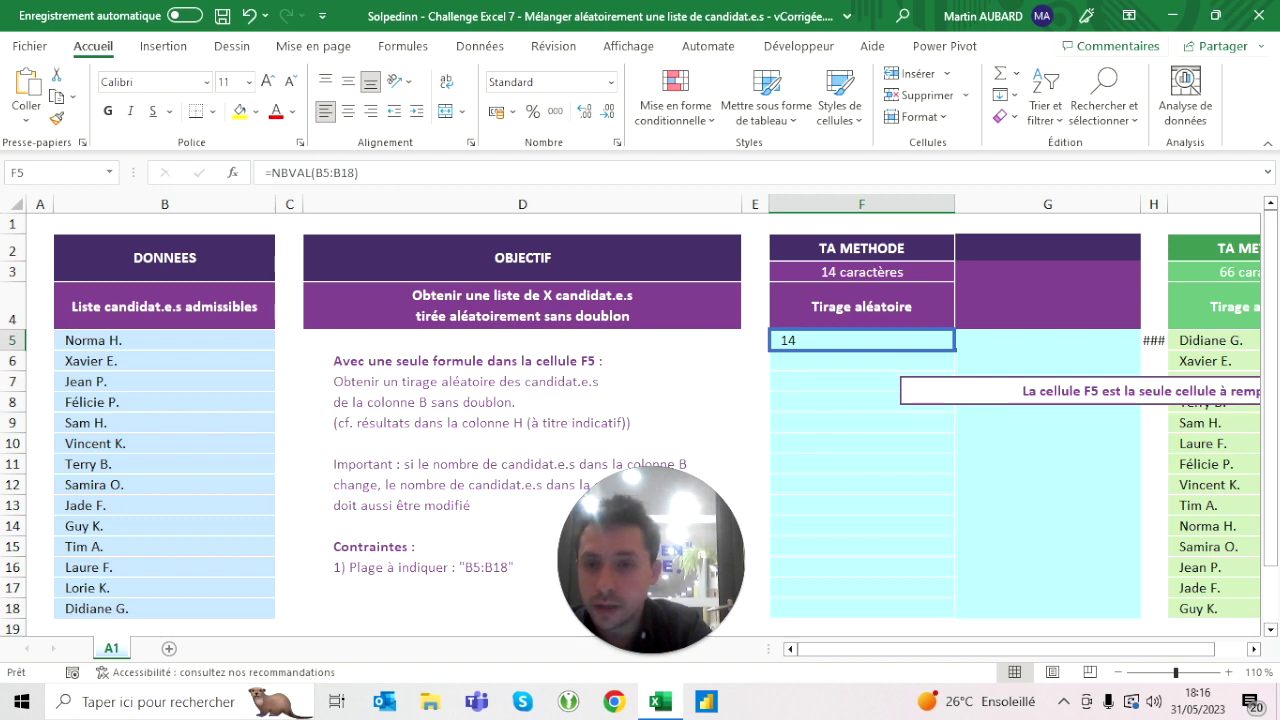
Step: Change F5 to =TABLEAU.ALEA(NBVAL(B5:B18)), spilling 14 random numbers down to F18
click(268, 173)
text(tab)
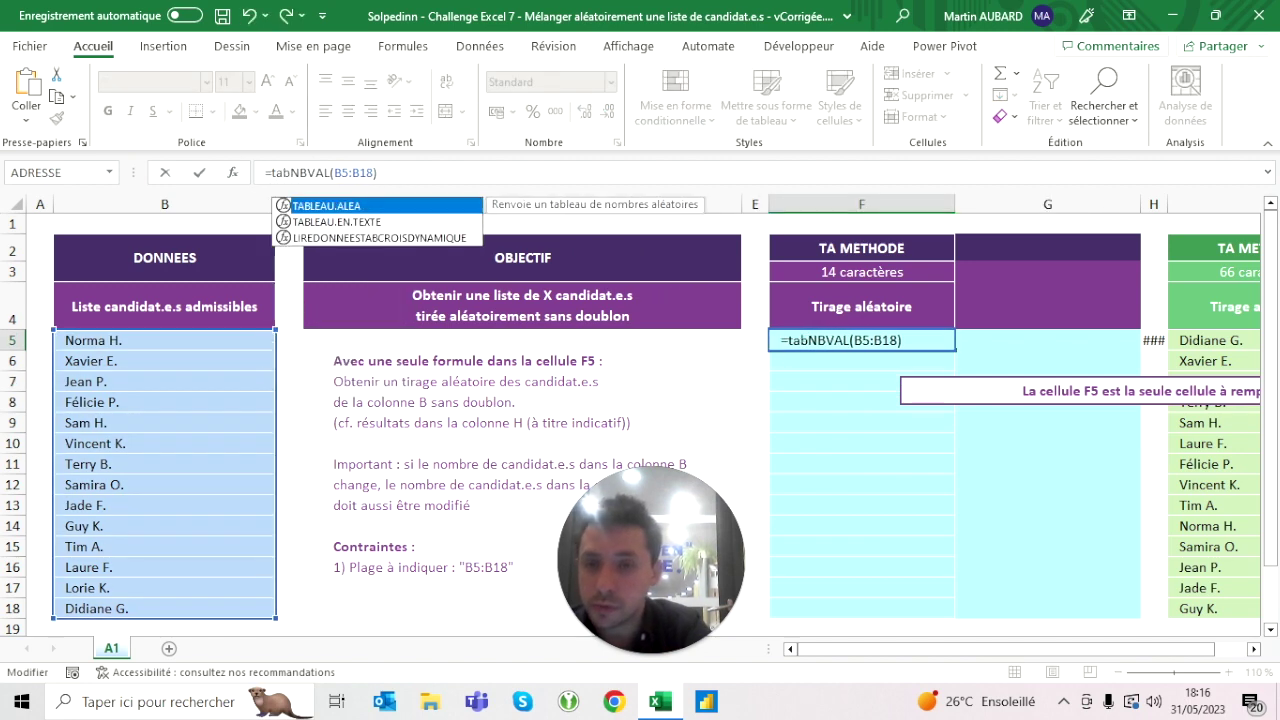
key(Tab)
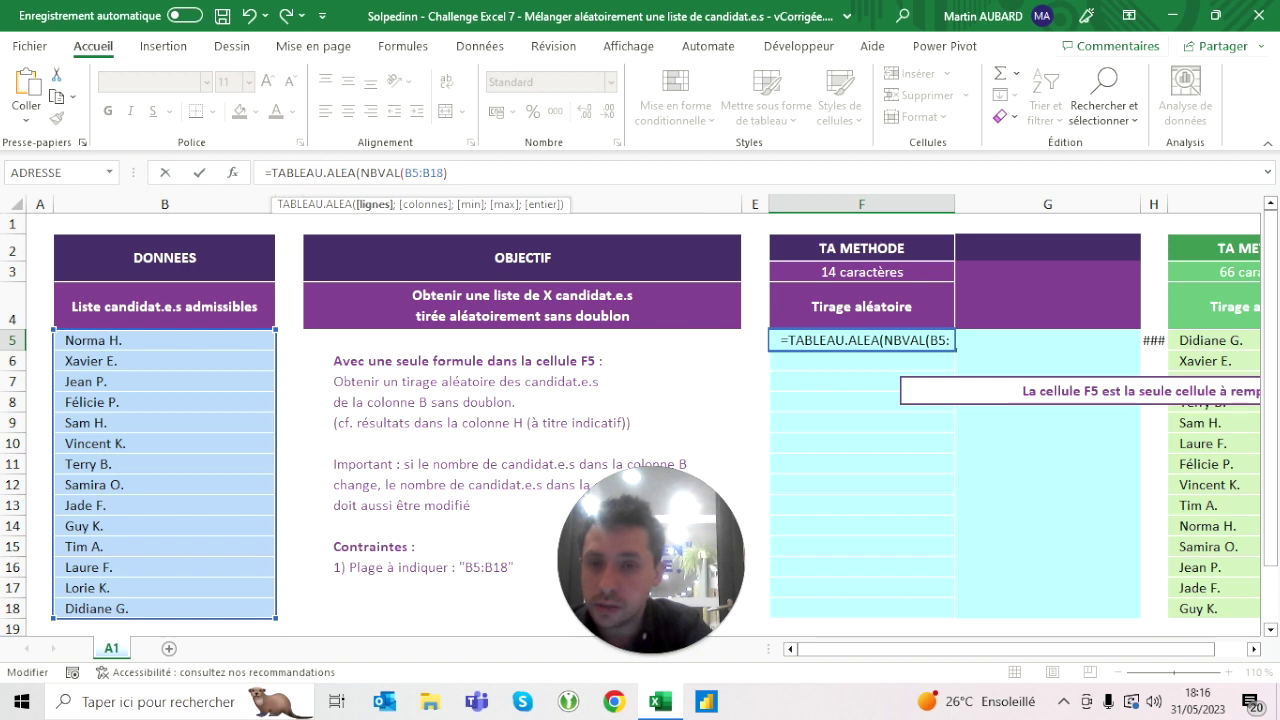
text())
key(Return)
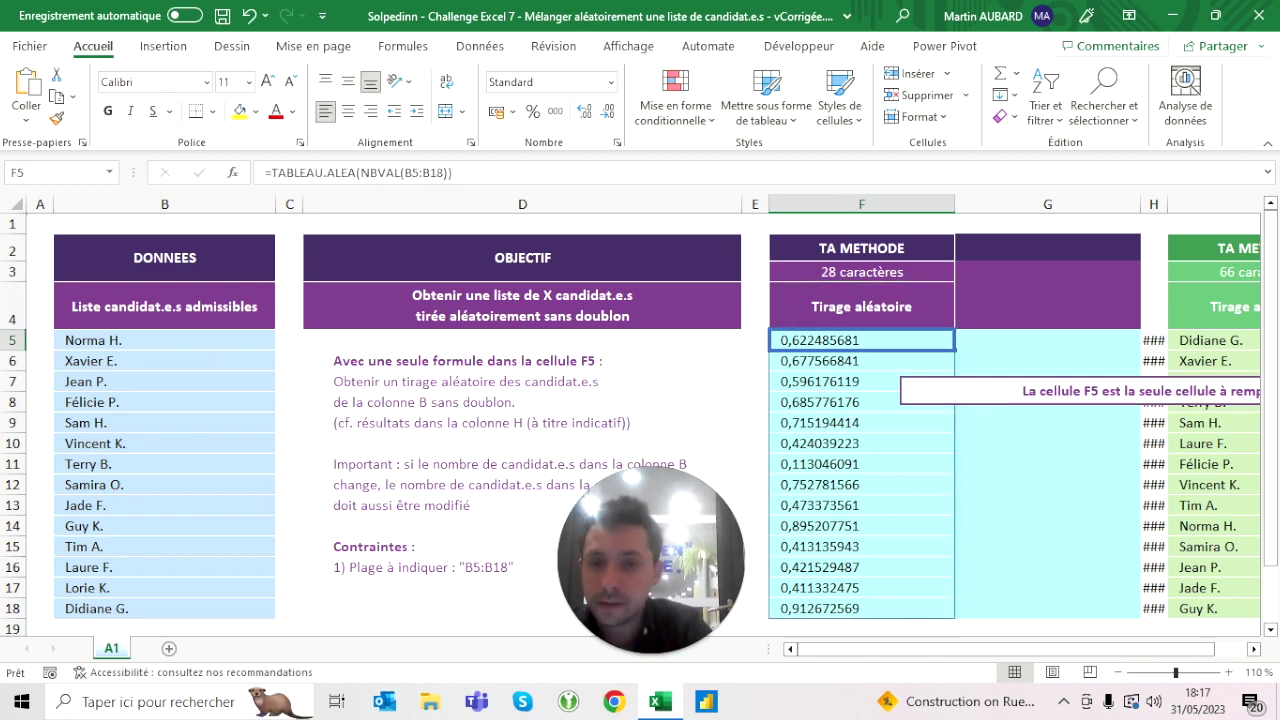
click(268, 174)
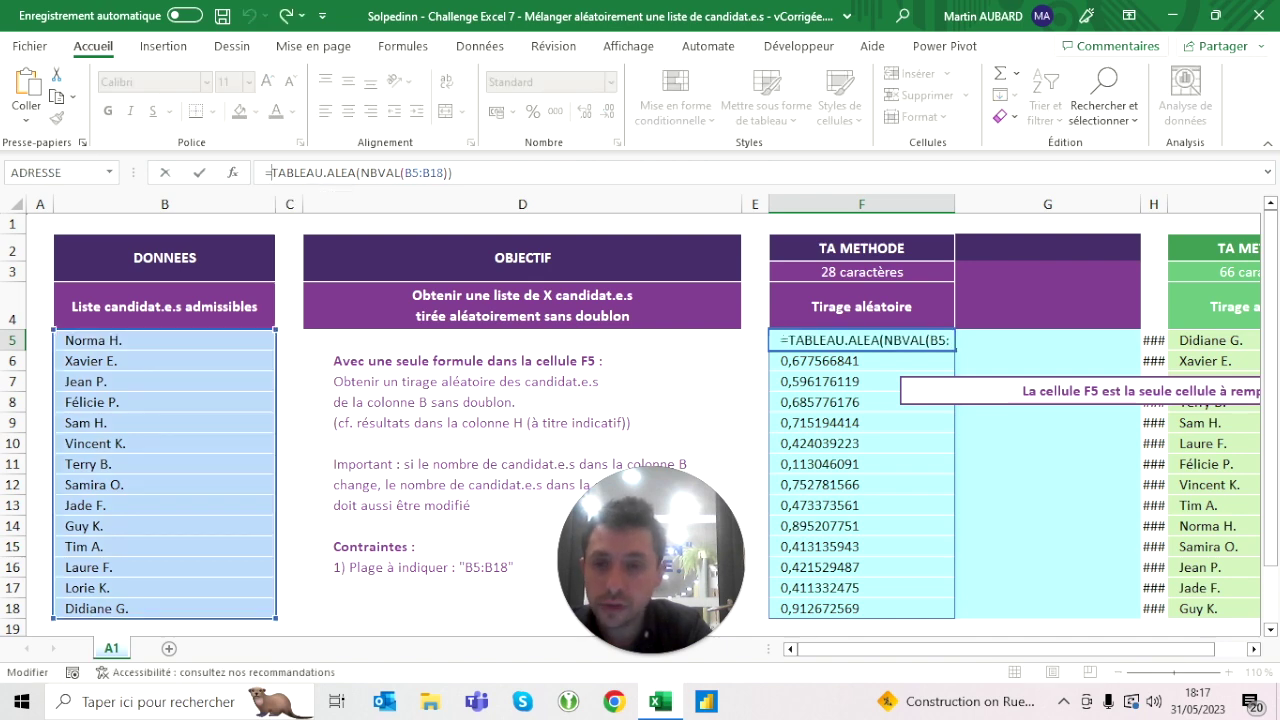
Step: Rewrite F5 as =ASSEMB.H(B5:B18;TABLEAU.ALEA(NBVAL(B5:B18))) to pair each name with a random number
text(asse)
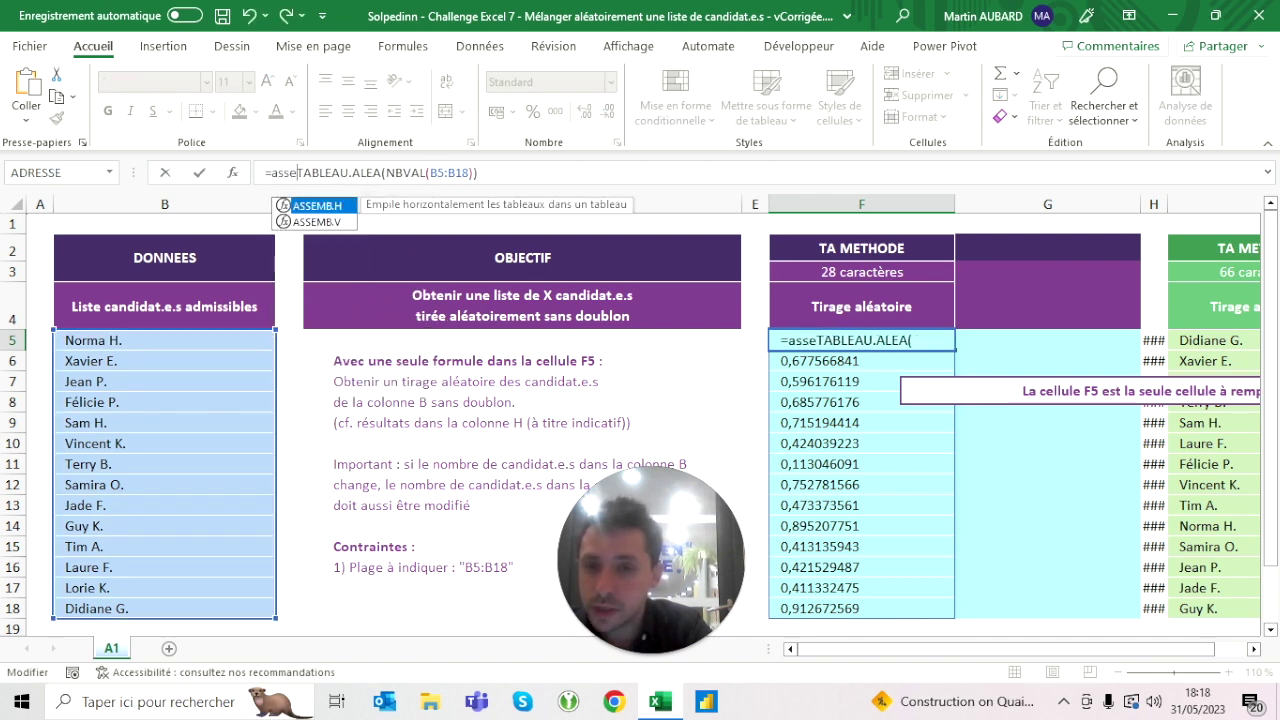
key(Tab)
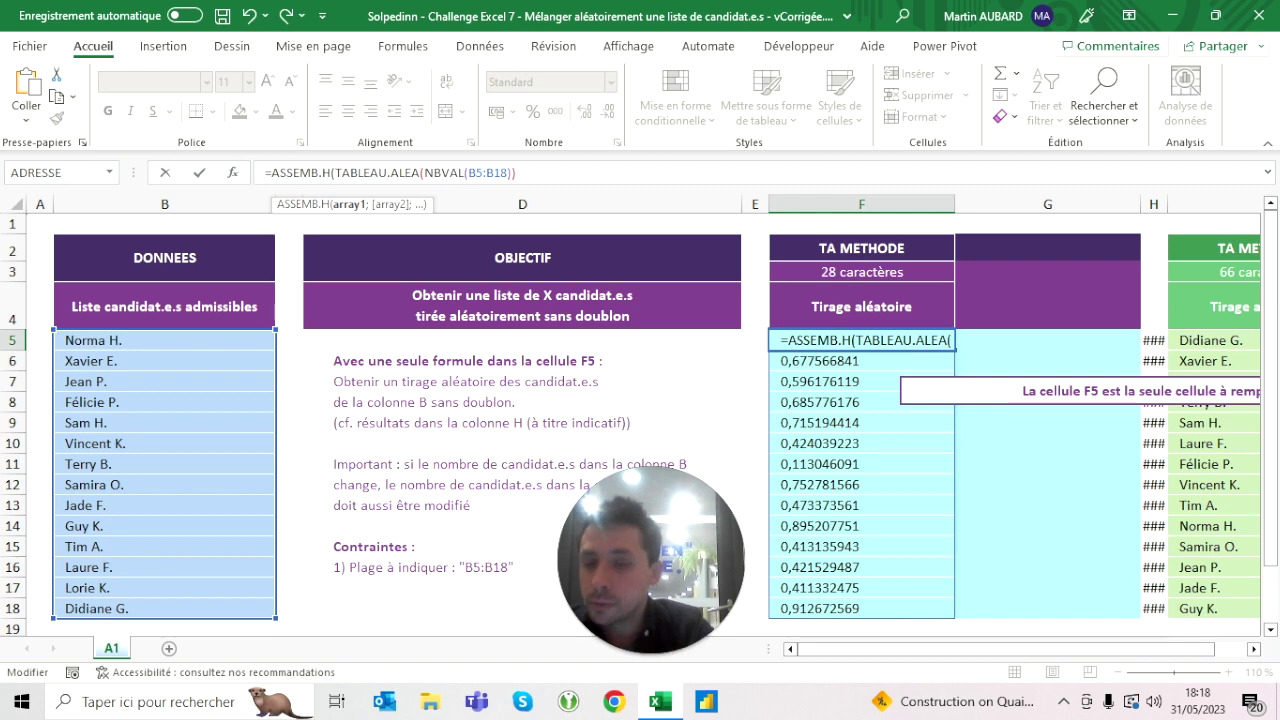
drag(100, 340, 270, 612)
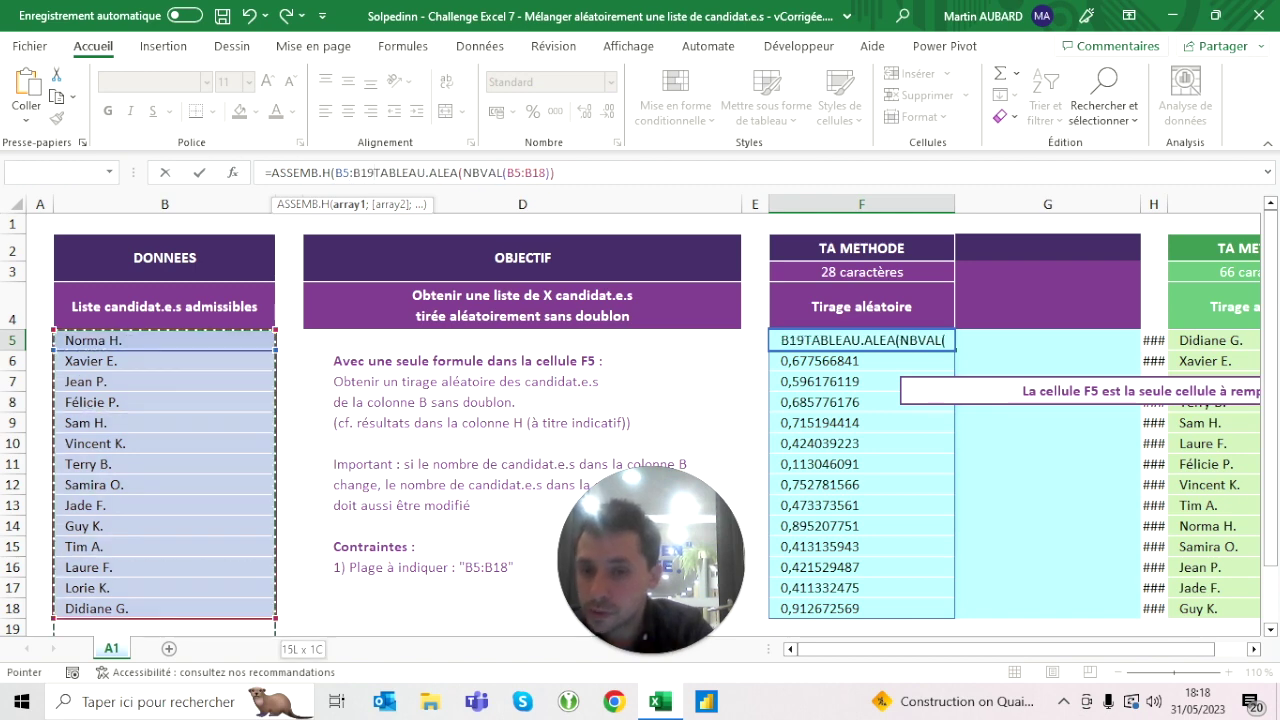
text(;)
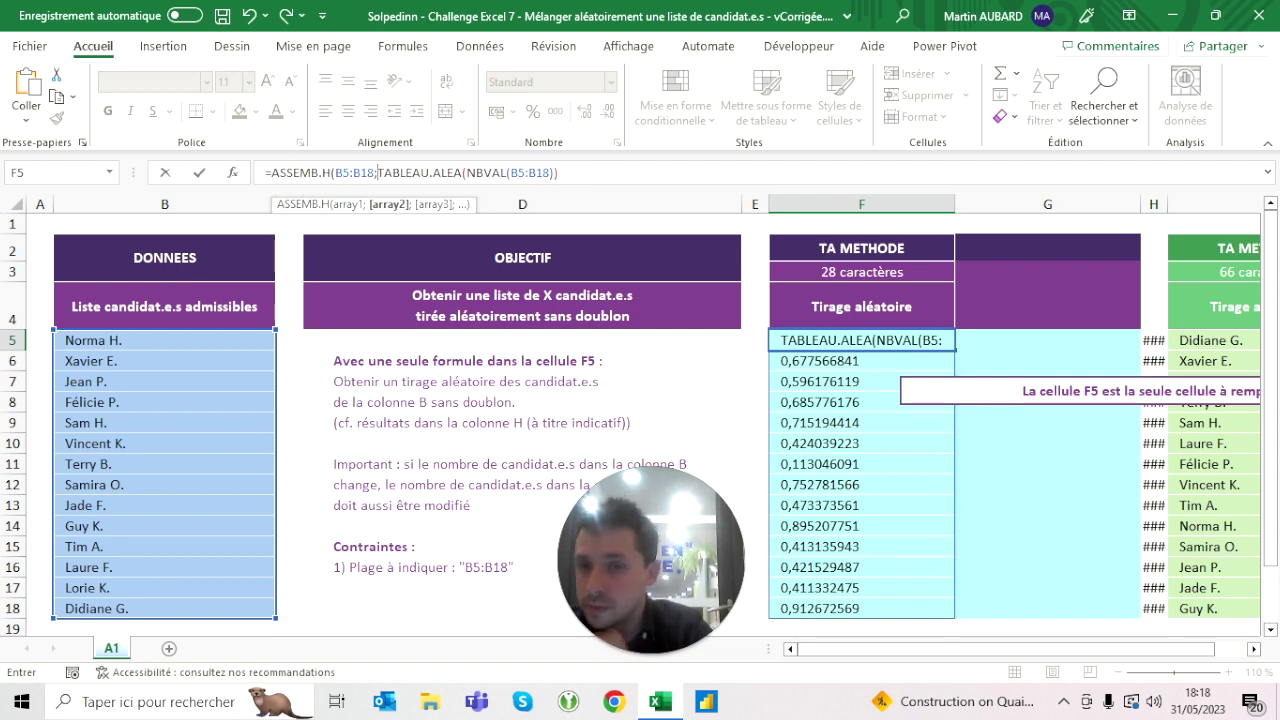
click(370, 173)
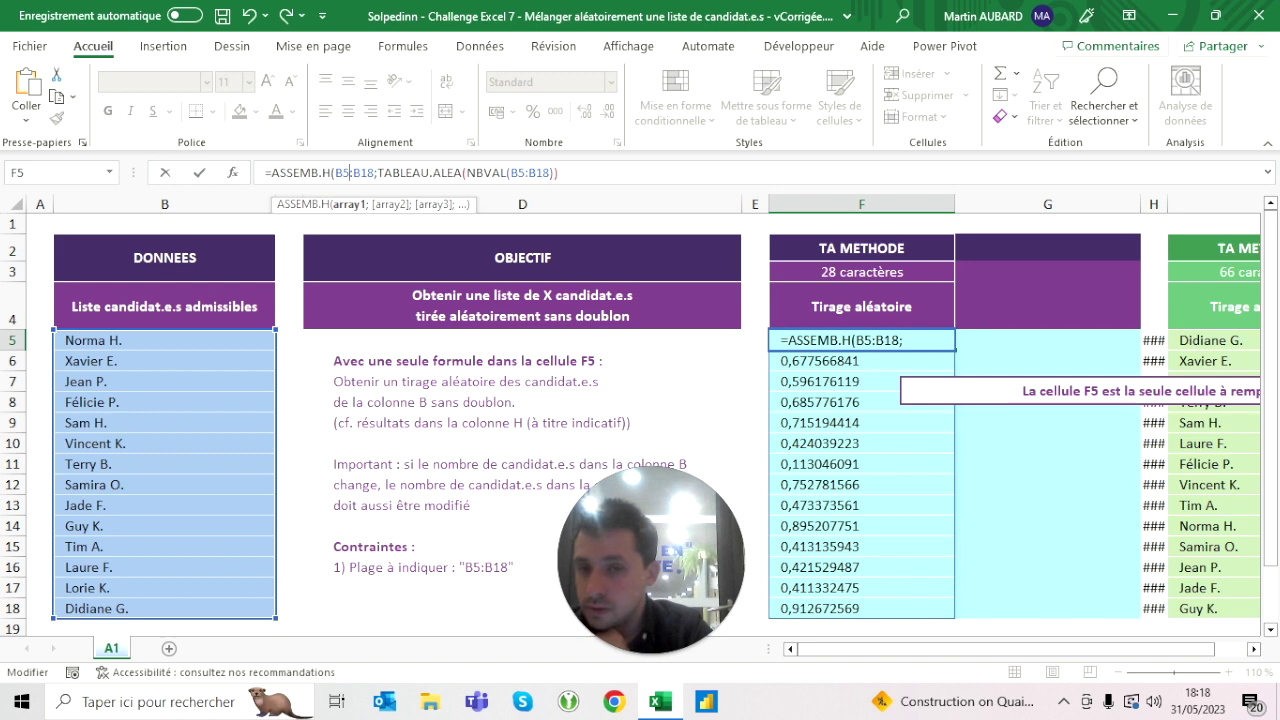
key(Right)
key(Right)
key(Right)
key(Right)
key(Right)
key(Right)
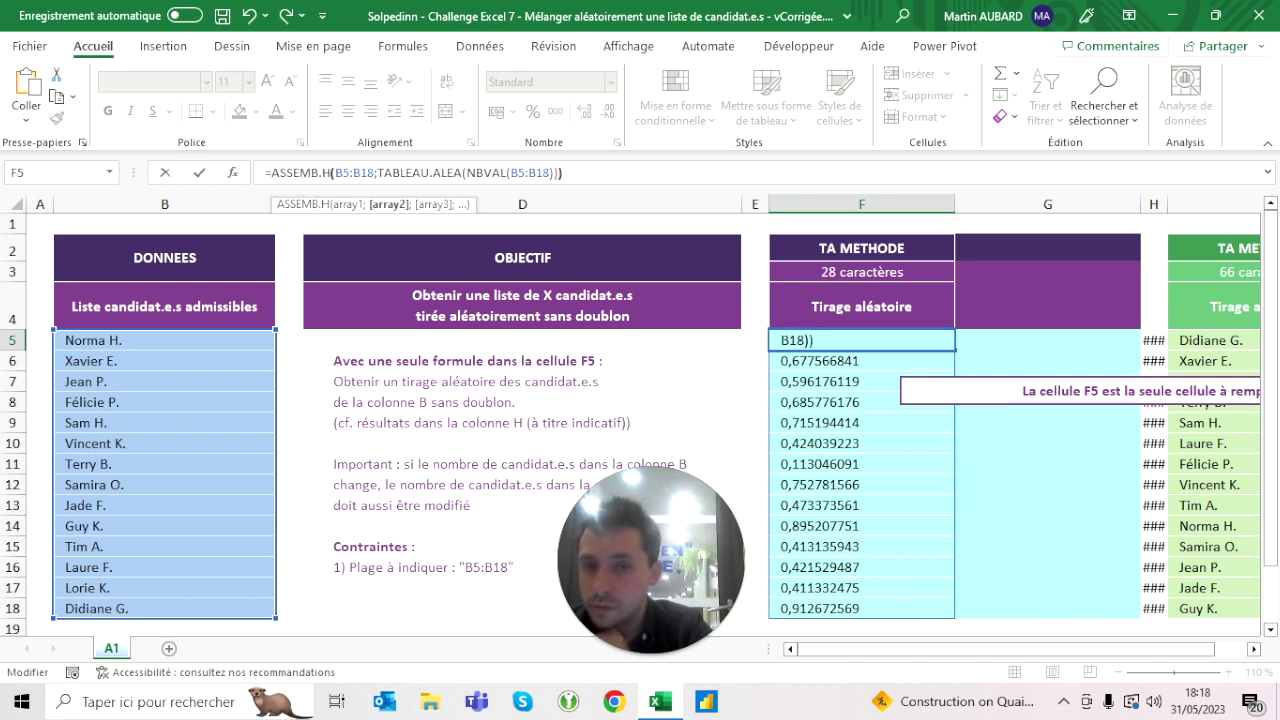
key(ctrl+Return)
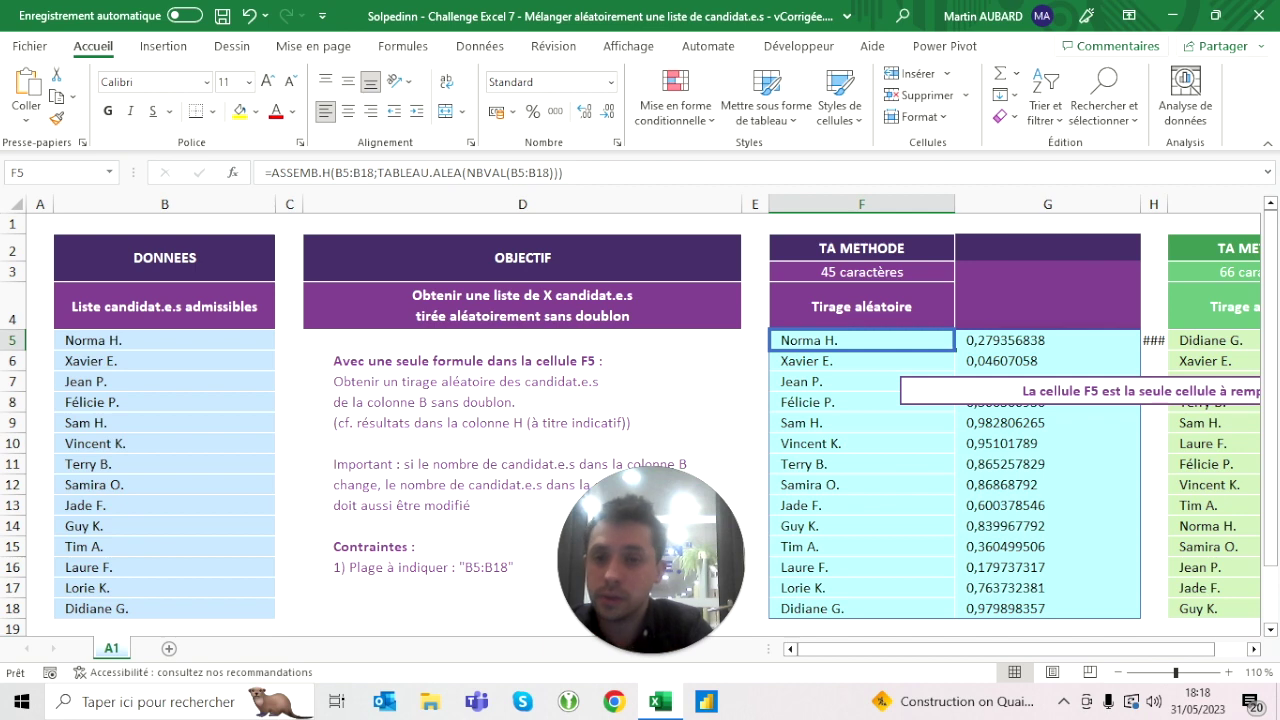
Step: Wrap F5's pairing in TRIER(...;2) to sort names by their random numbers
click(271, 172)
text(trier)
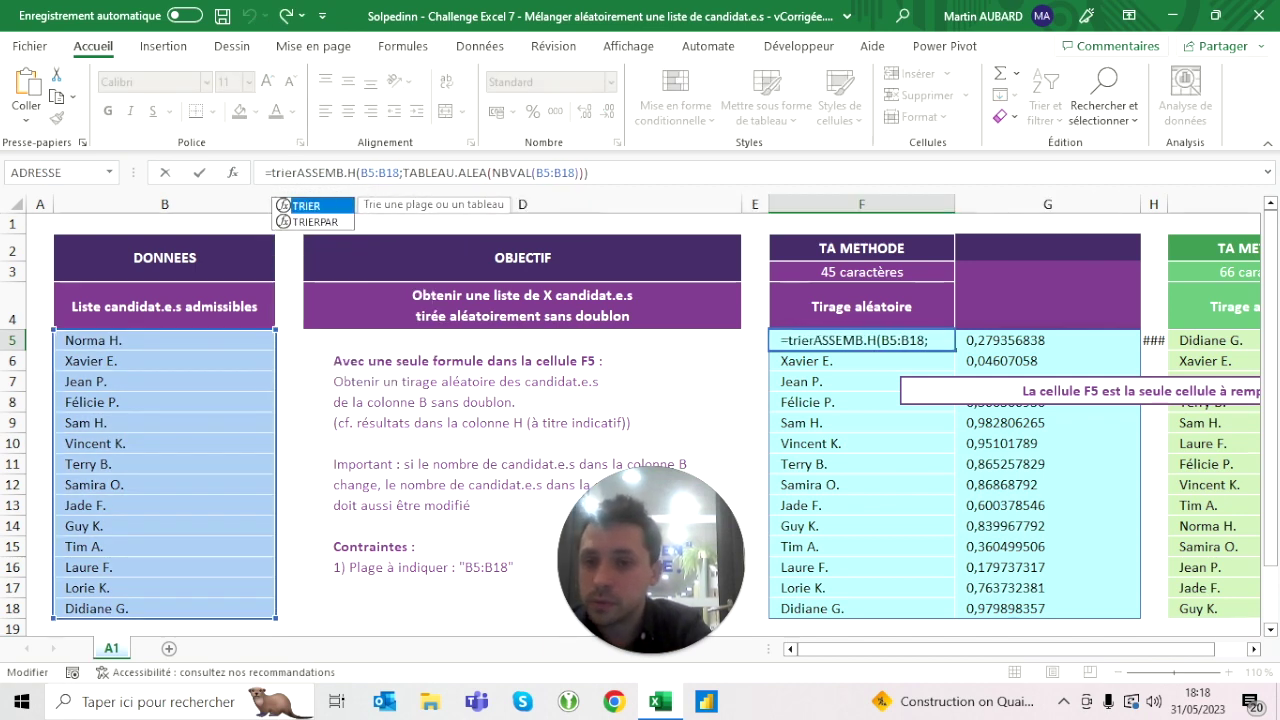
key(Tab)
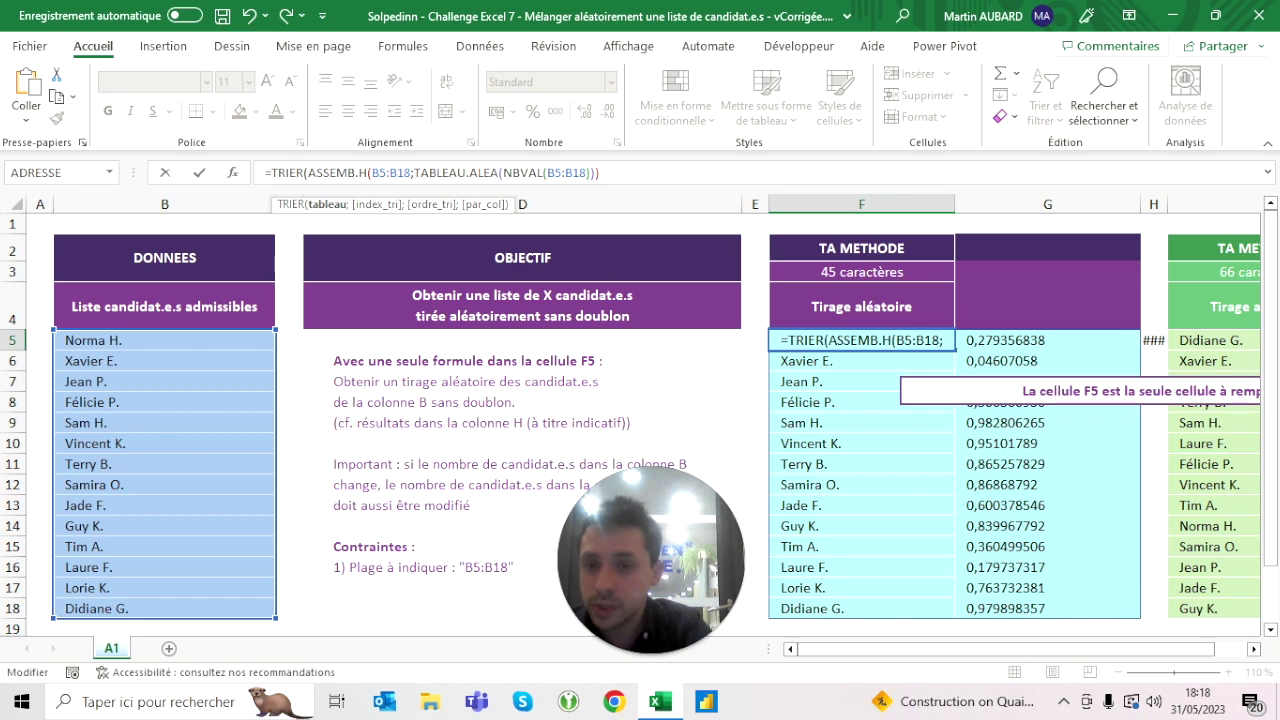
text(;)
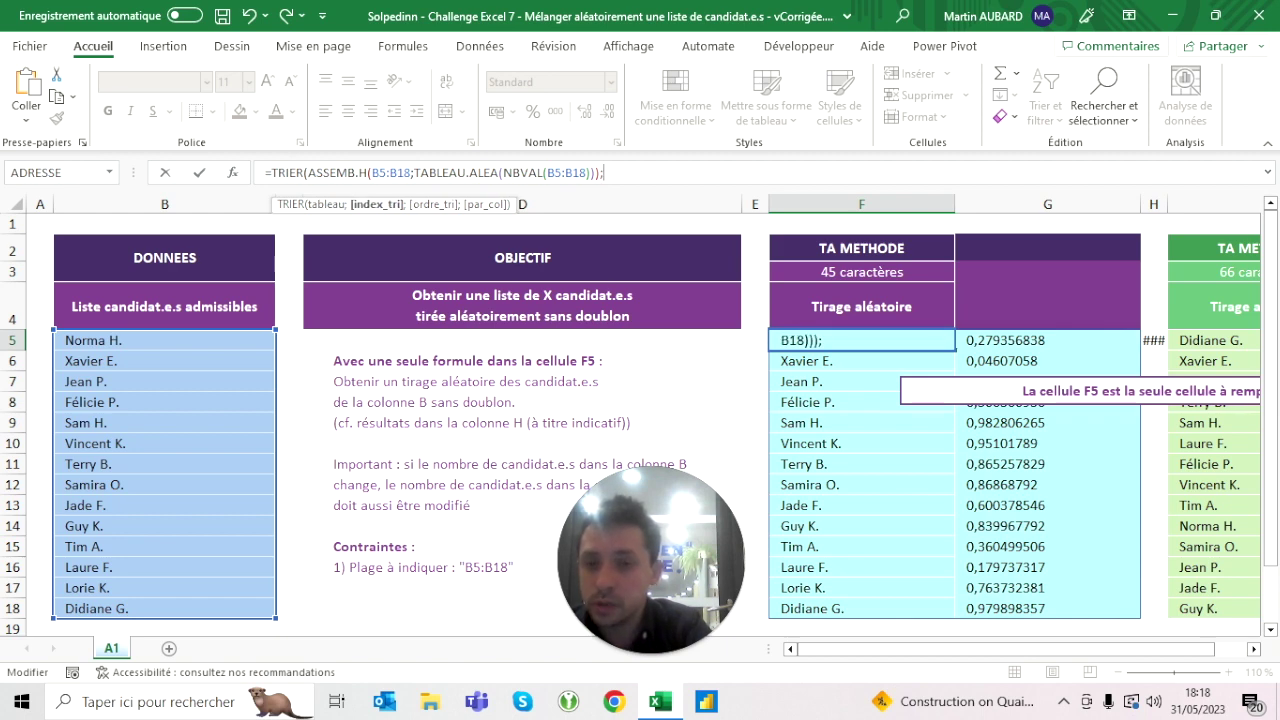
text(2)
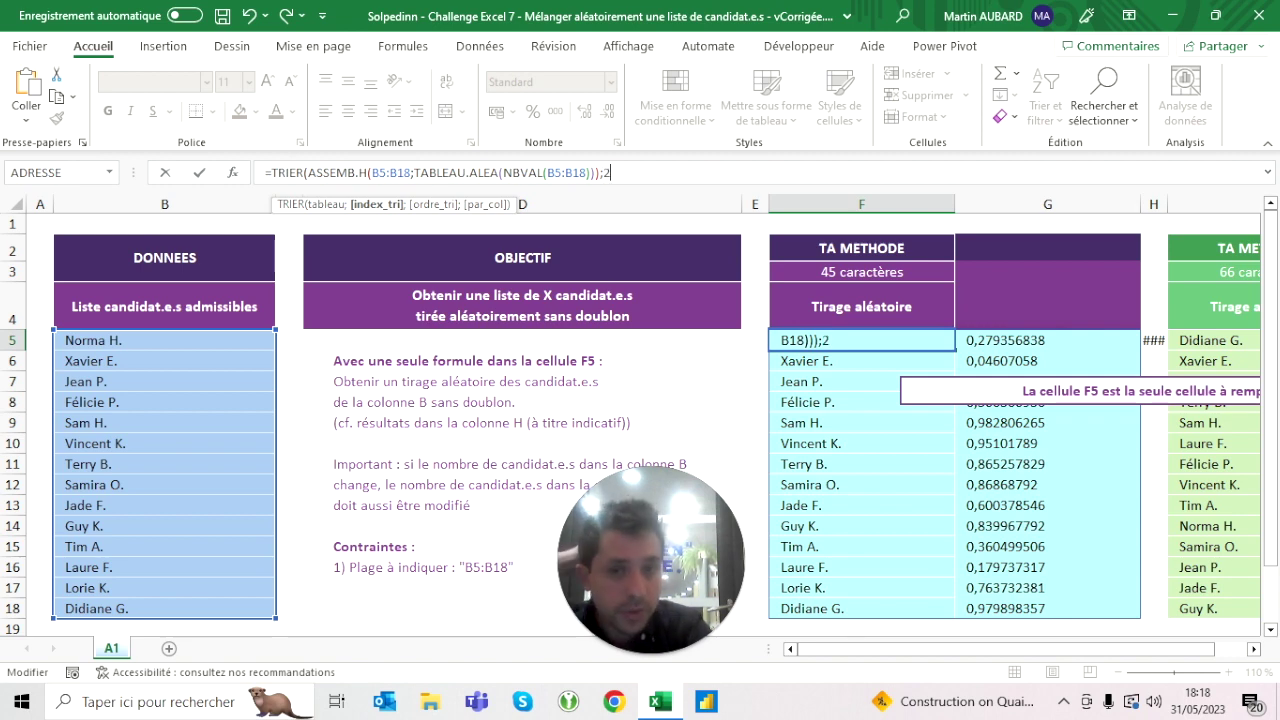
text())
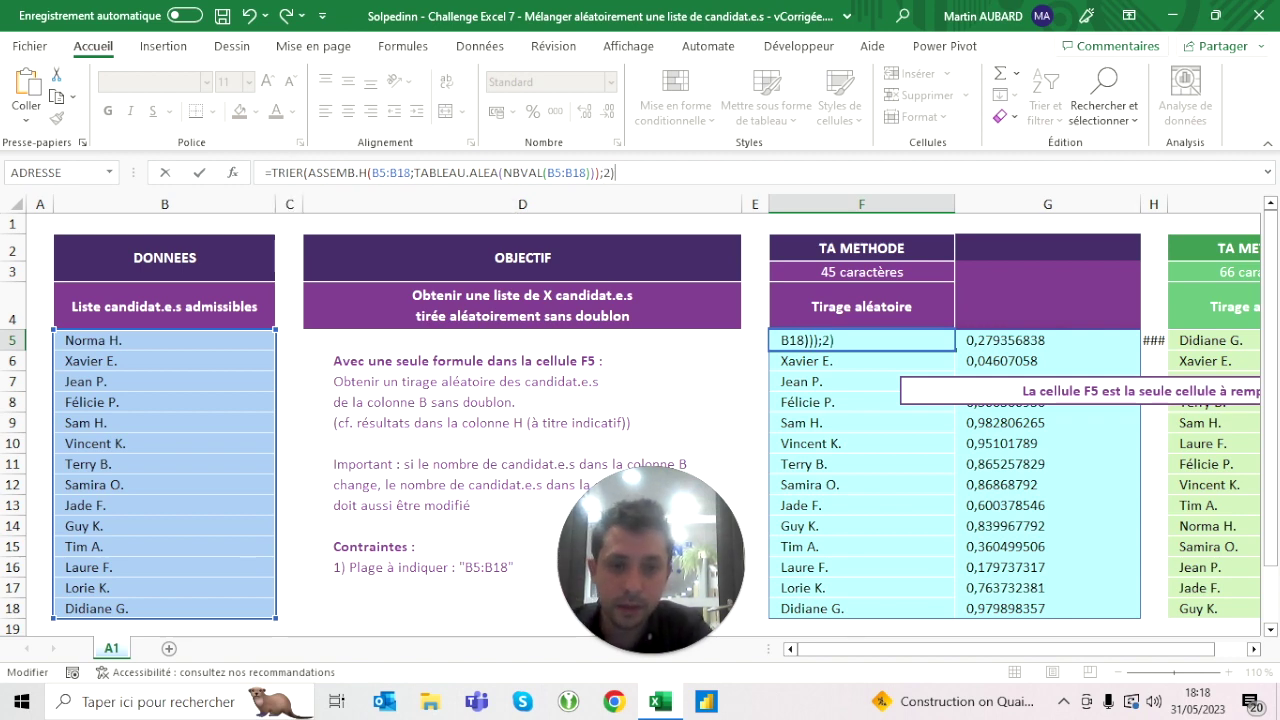
key(Return)
Step: Re-enter F5 three times to generate new random orders of the names
click(861, 340)
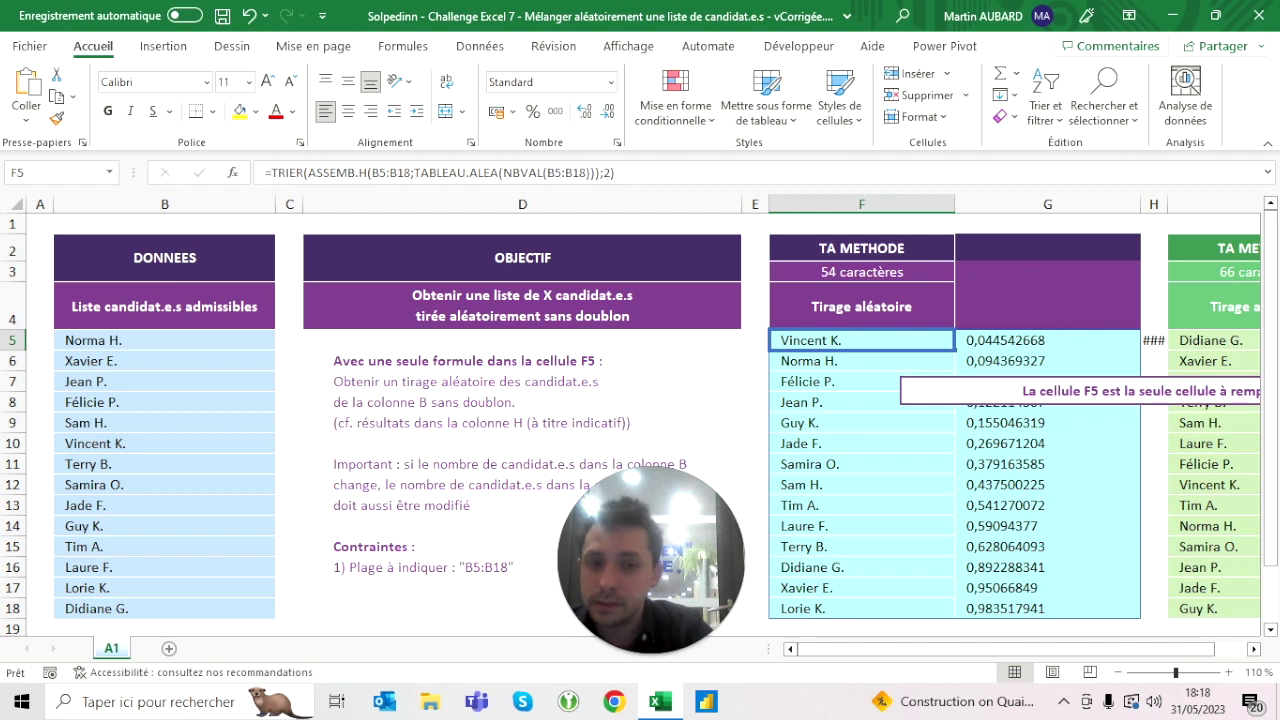
key(F2)
key(Return)
key(Up)
key(F2)
key(Return)
key(Up)
key(F2)
key(Return)
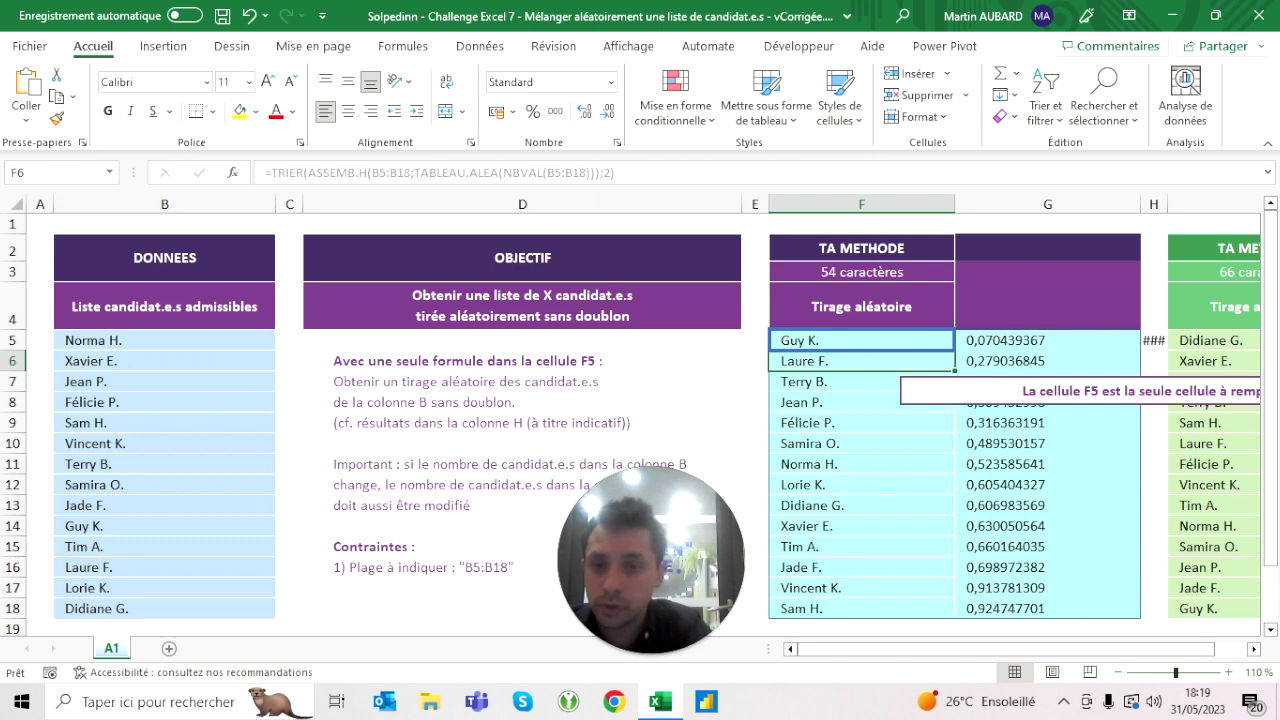
click(861, 340)
Step: Wrap F5's sort in PRENDRE(...;;1) so only the shuffled names spill down F5:F18
key(F2)
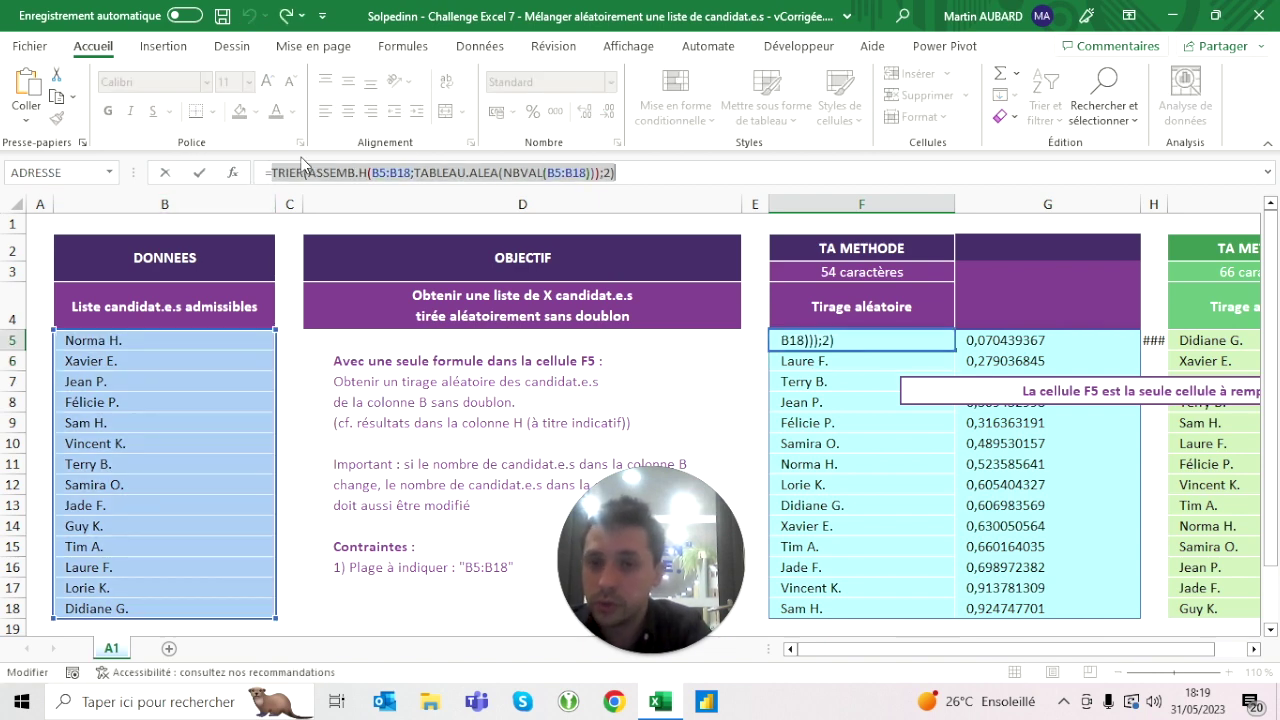
key(Home)
text(prendre()
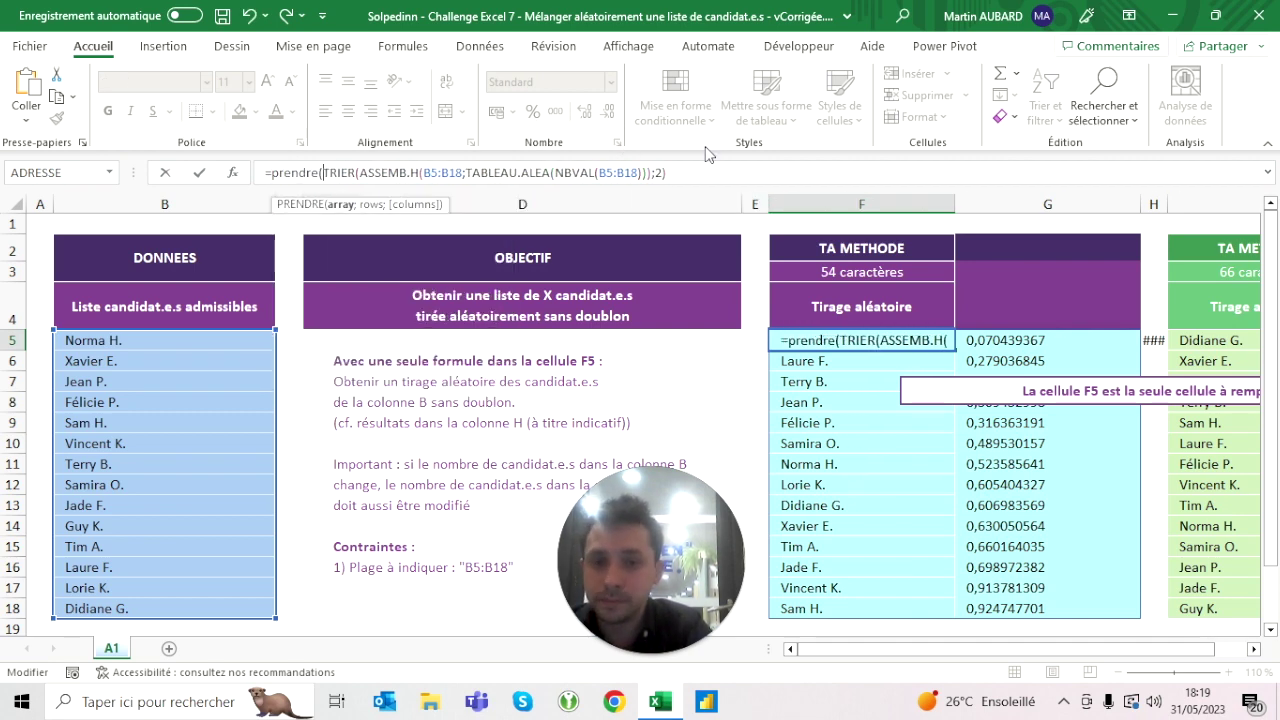
key(End)
text(;)
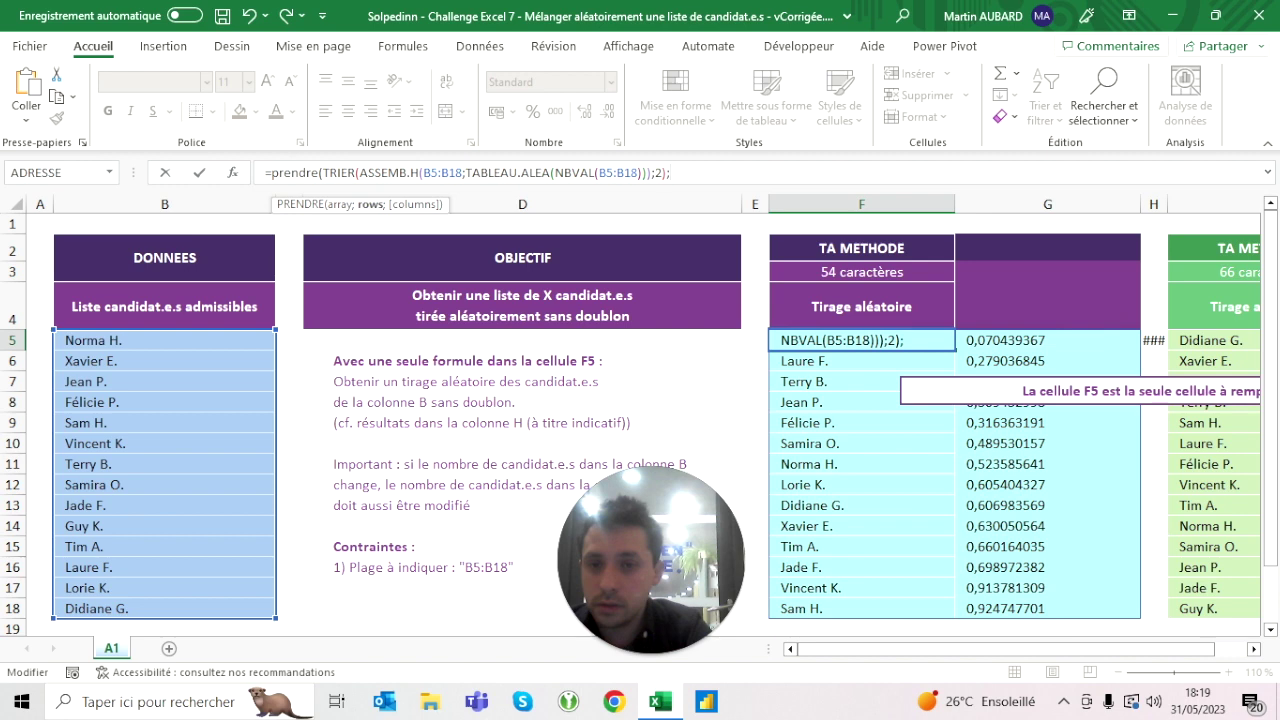
text(;1))
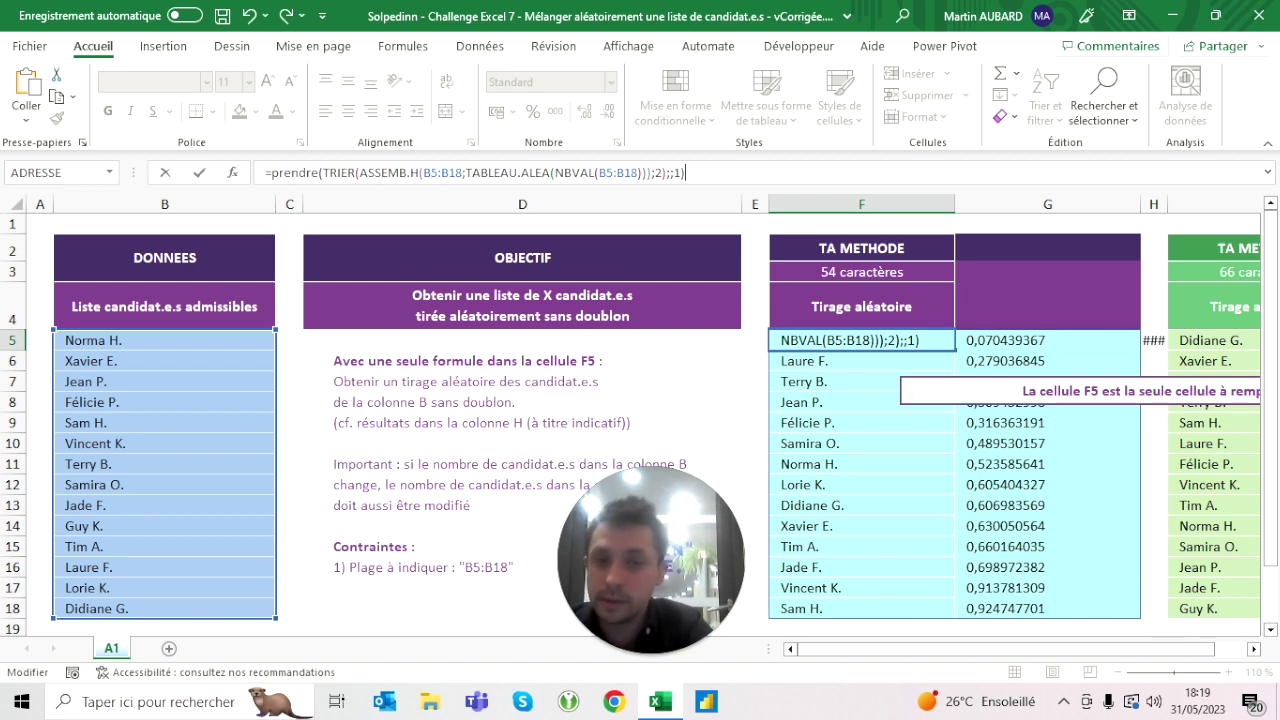
key(ctrl+Return)
key(Up)
key(Down)
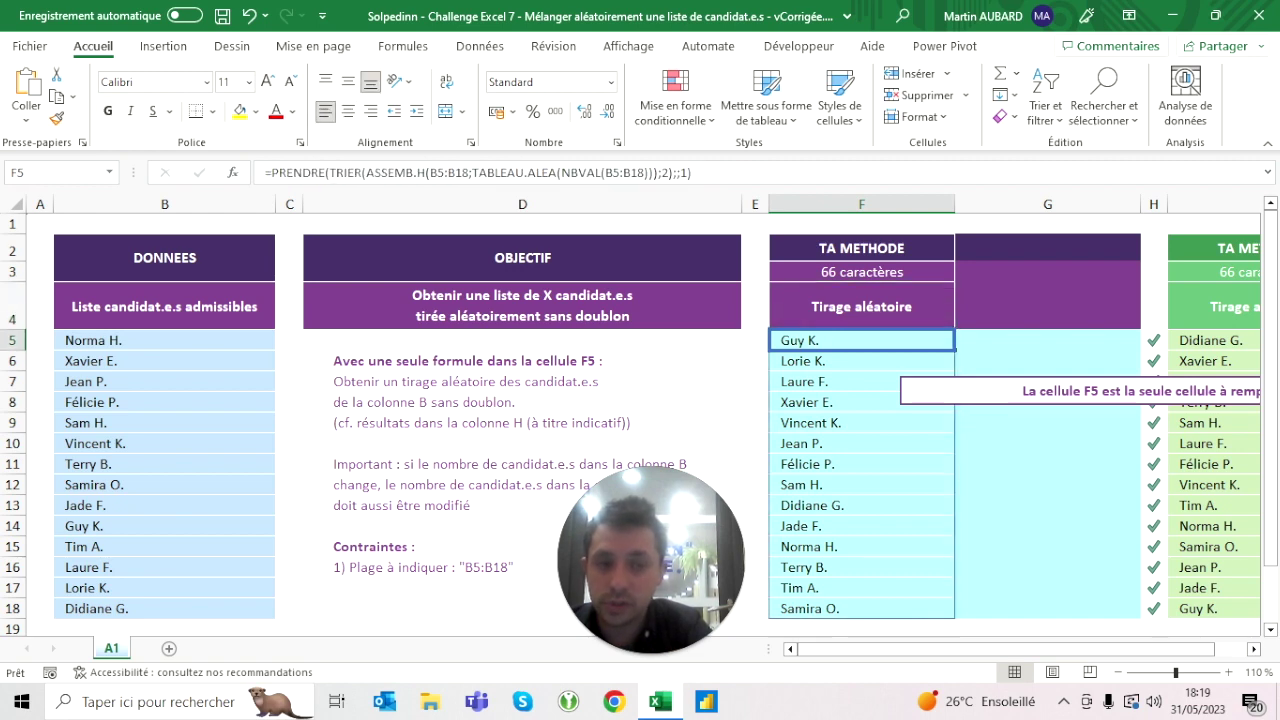
click(1047, 204)
Step: Narrow column G back to a thin strip beside the draw
drag(1140, 204, 982, 204)
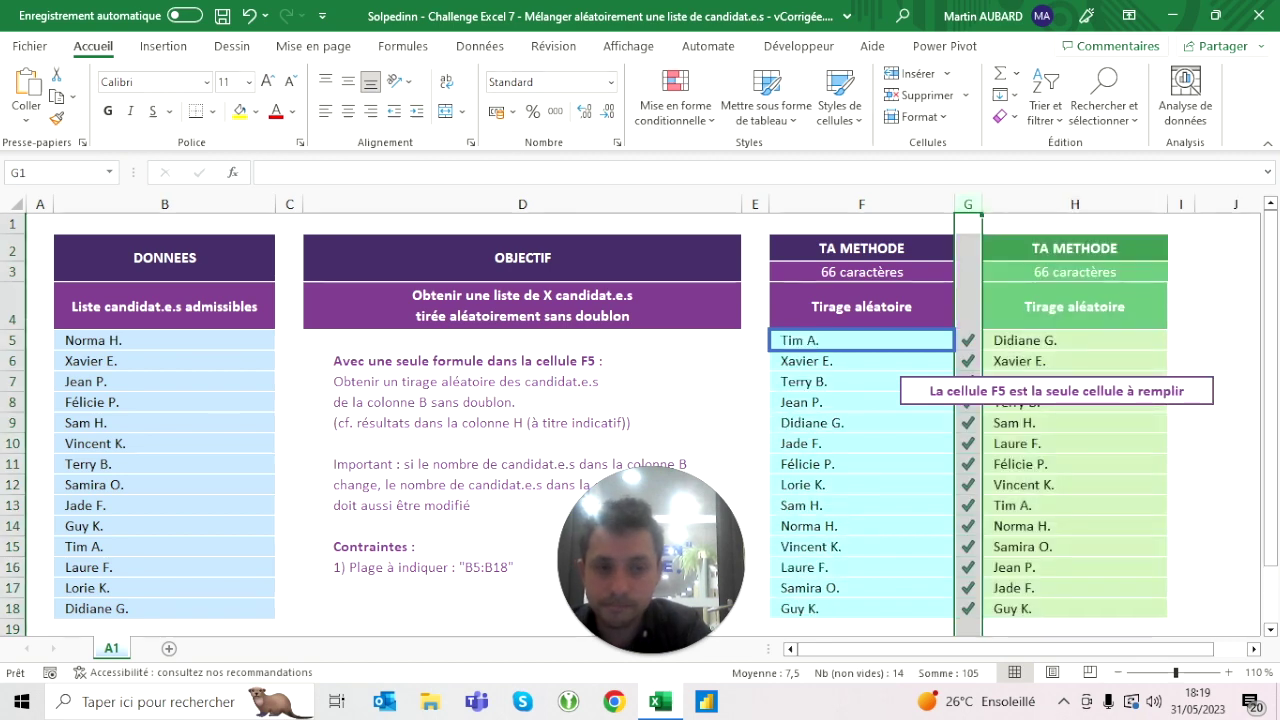
click(861, 306)
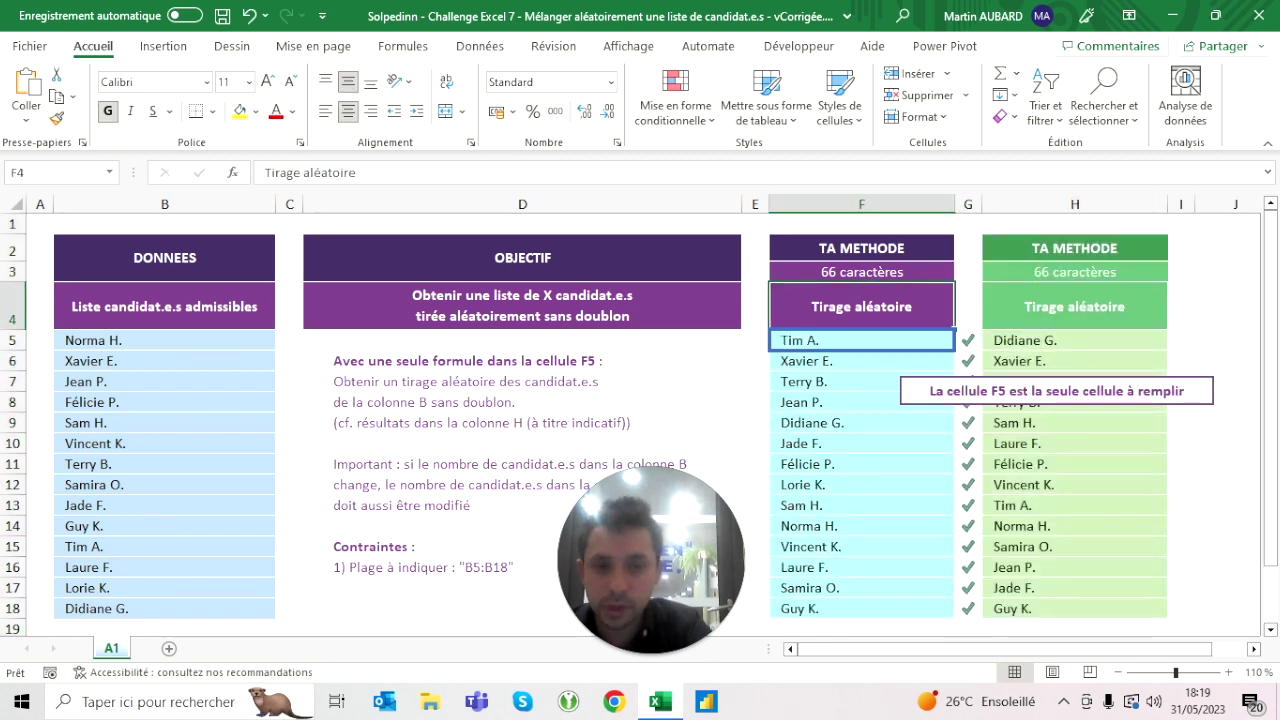
key(Down)
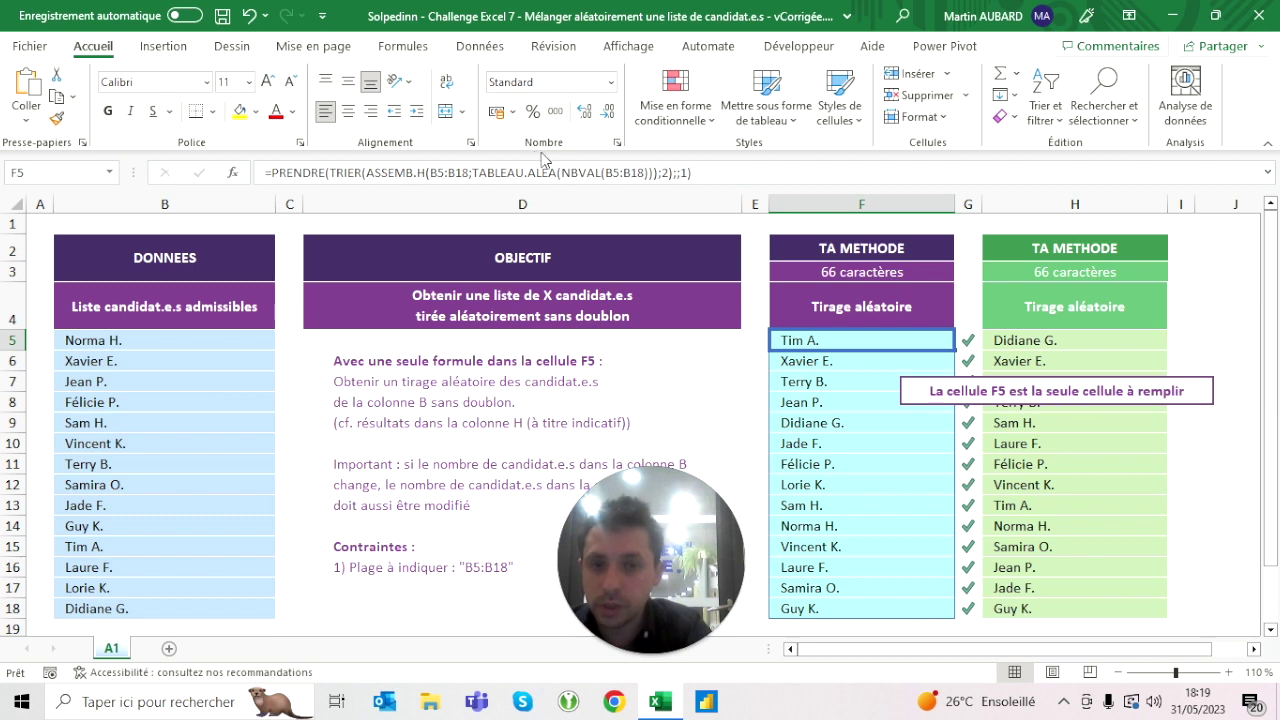
Step: Try dropping the ;;1 argument, cancel the resulting error, and recommit F5 unchanged for a fresh shuffle
click(690, 173)
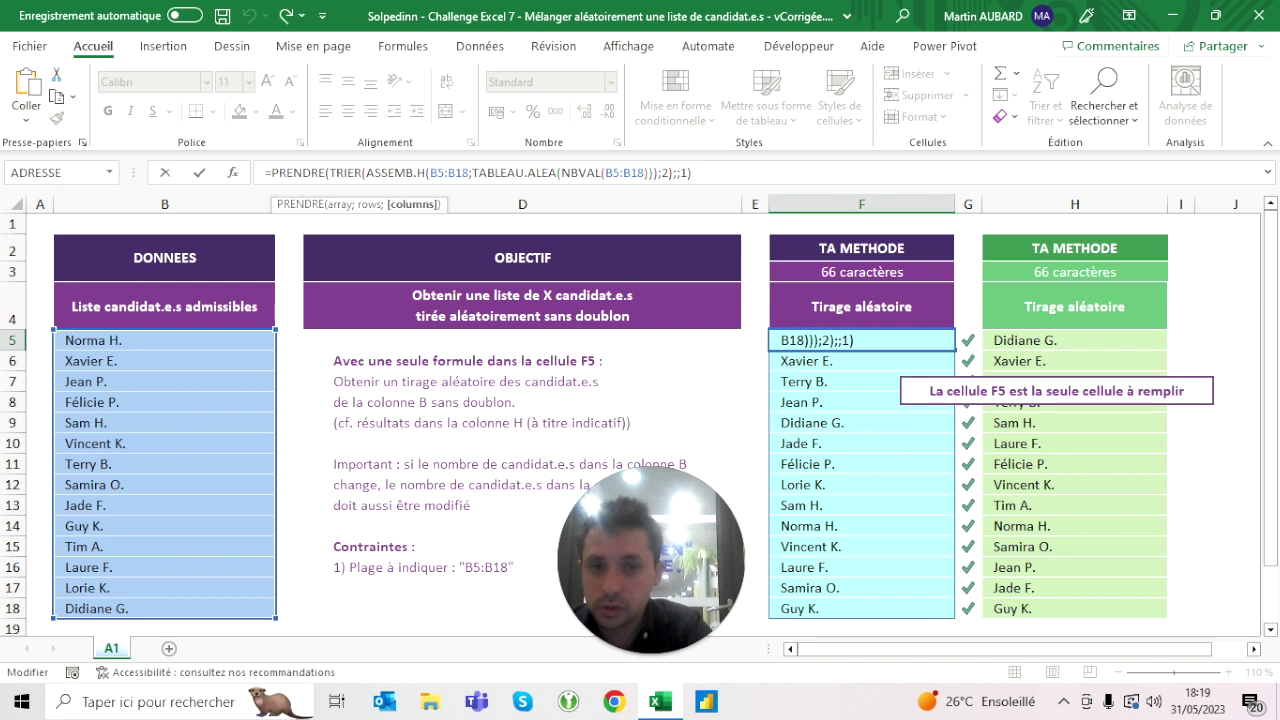
key(BackSpace)
key(BackSpace)
key(BackSpace)
key(Return)
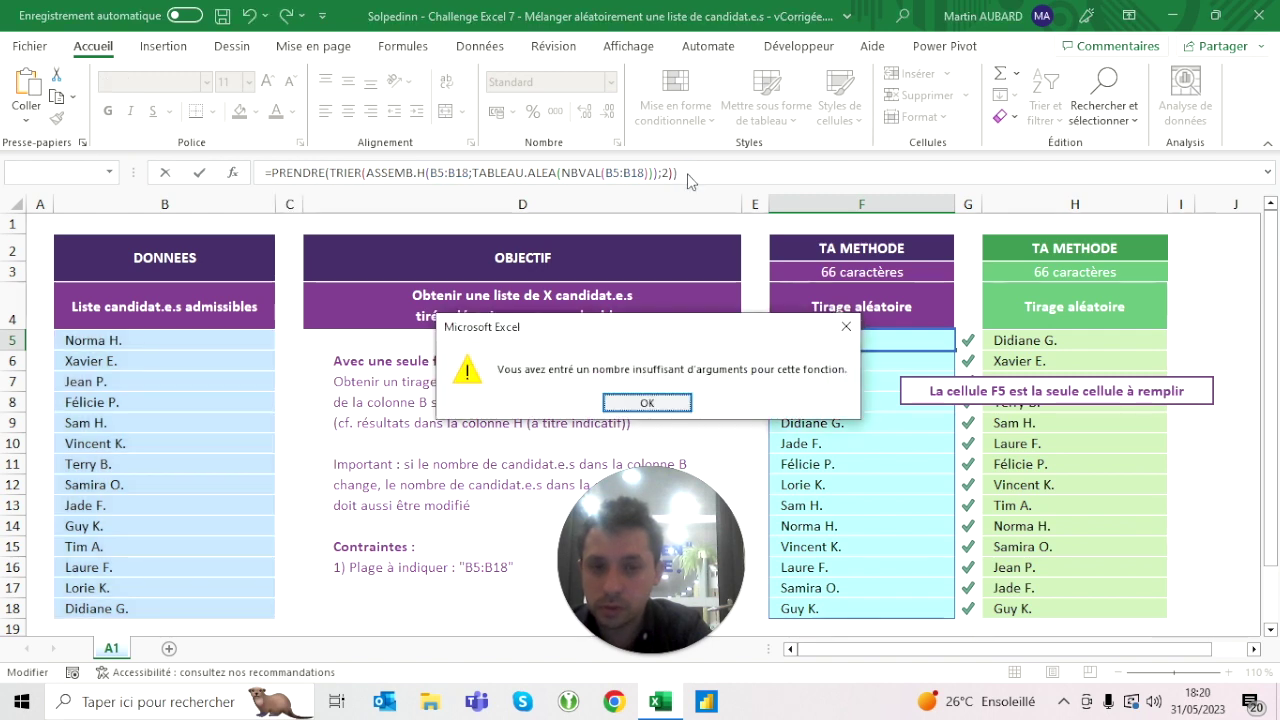
key(Return)
key(Escape)
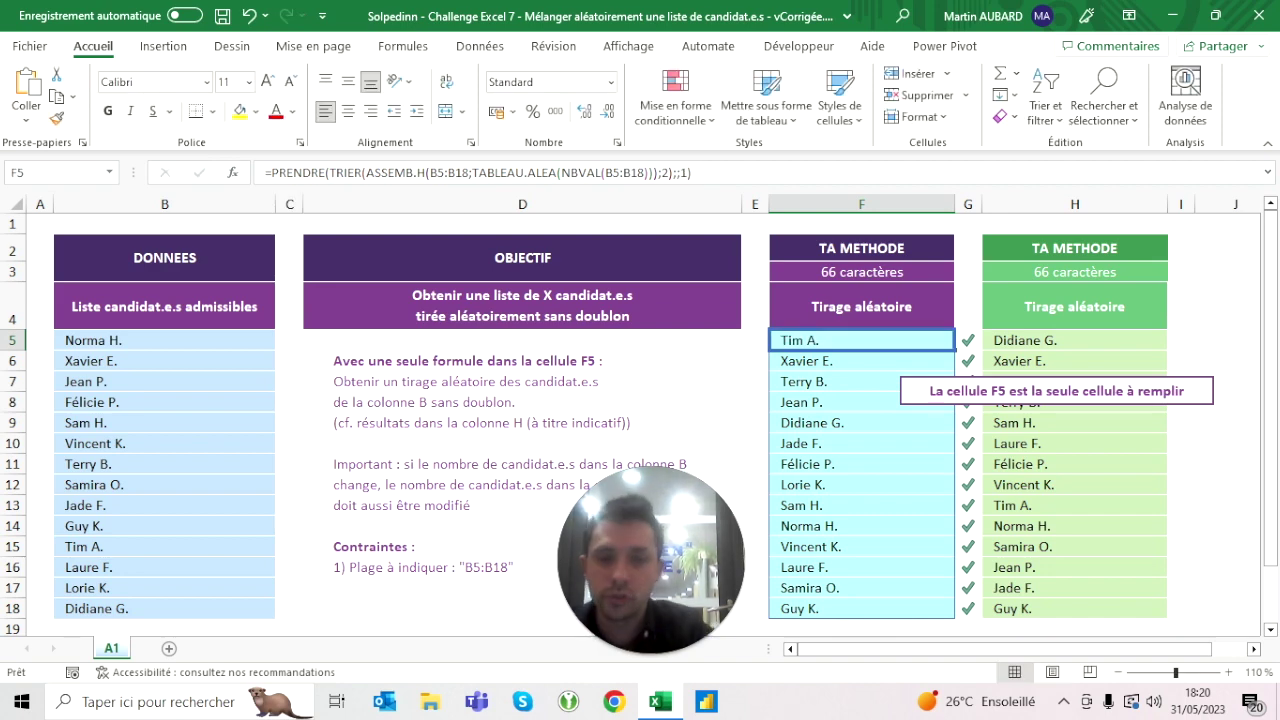
key(F2)
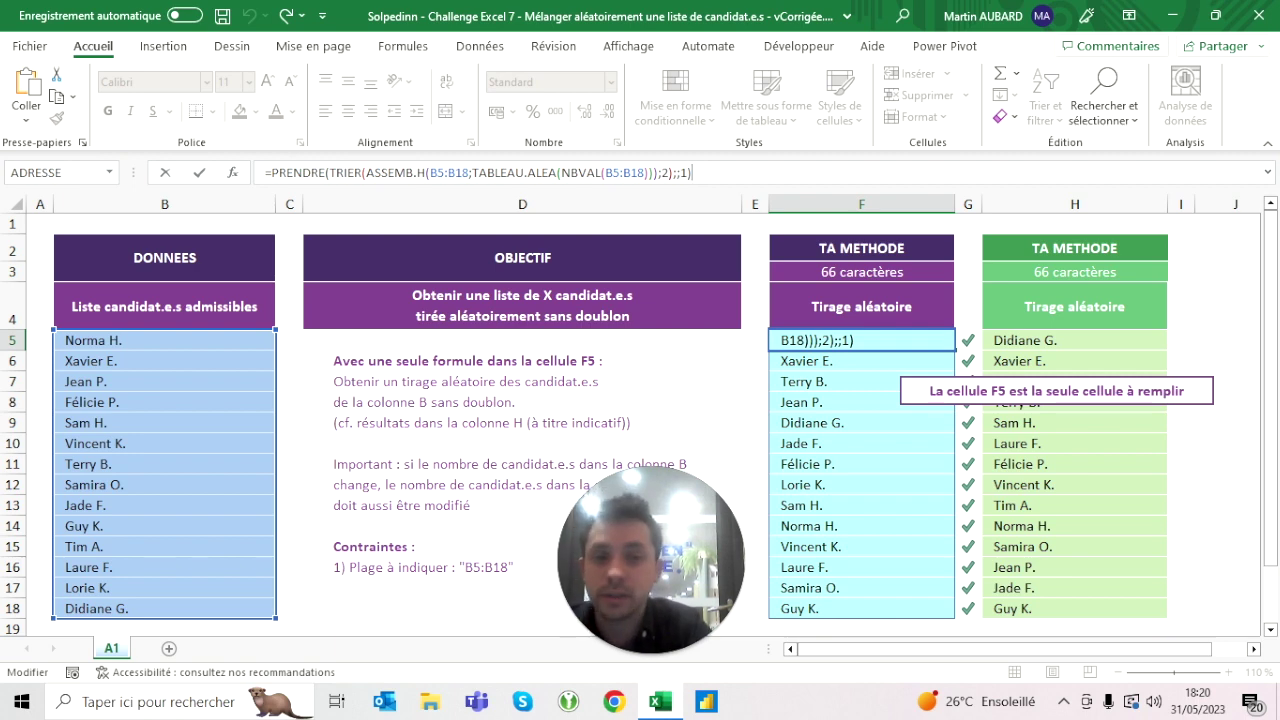
key(Escape)
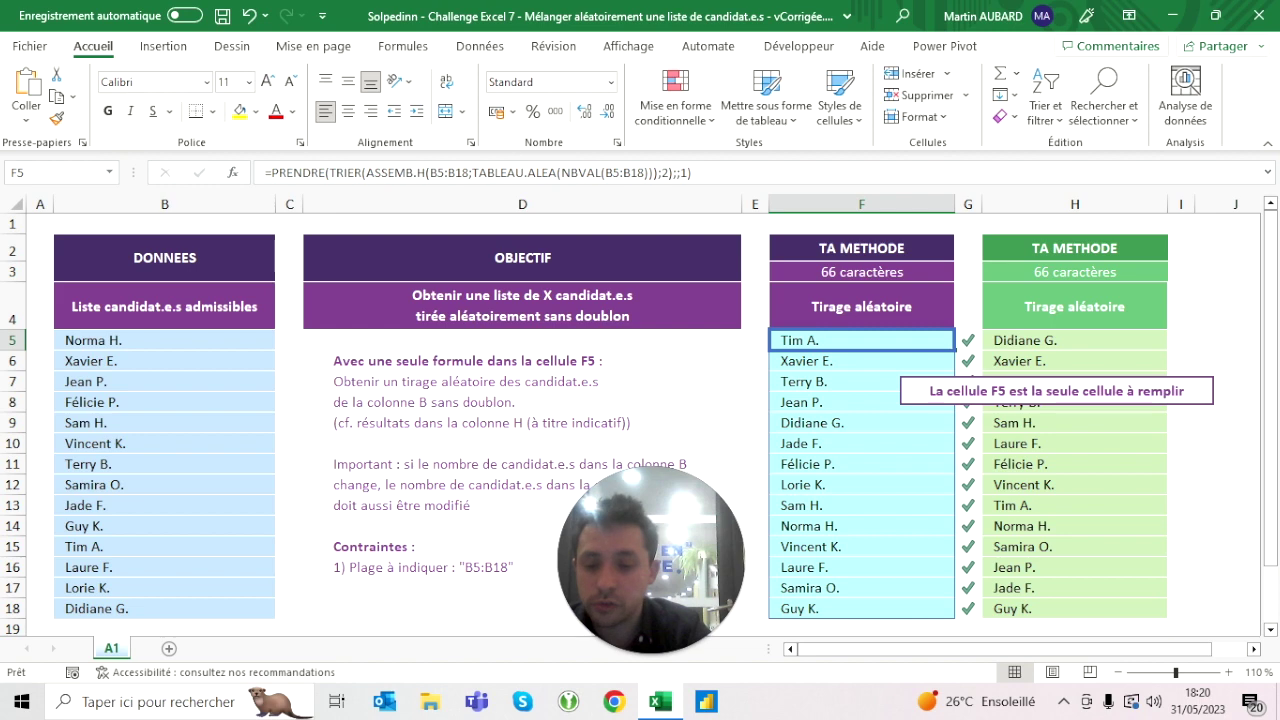
click(740, 173)
key(ctrl+Return)
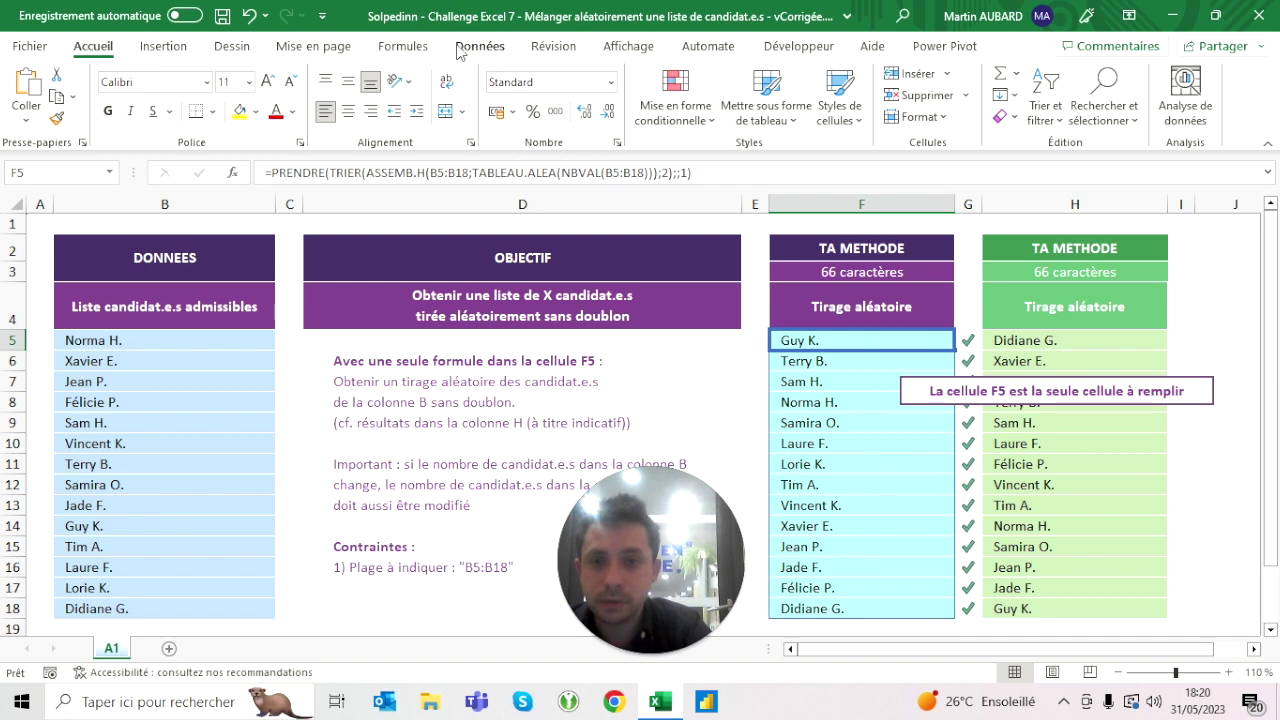
Step: Check the Options de calcul on the Formules tab, leaving them unchanged
click(404, 46)
click(1080, 122)
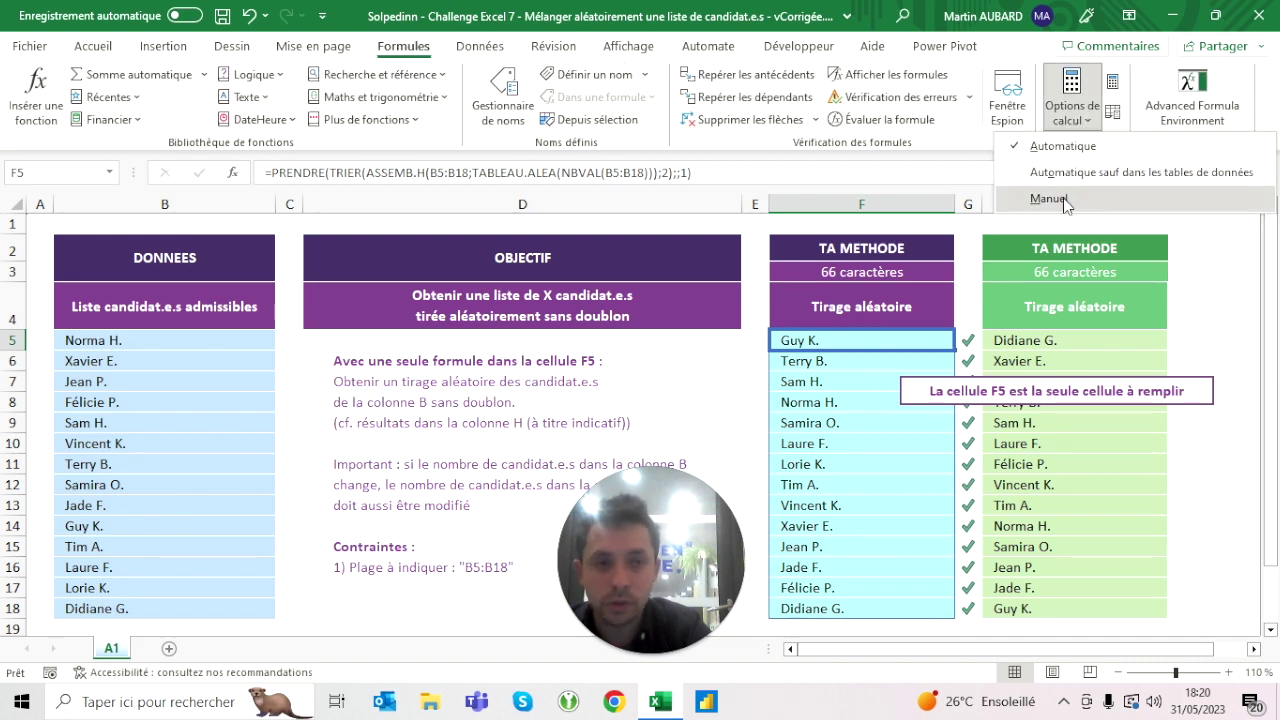
click(1116, 92)
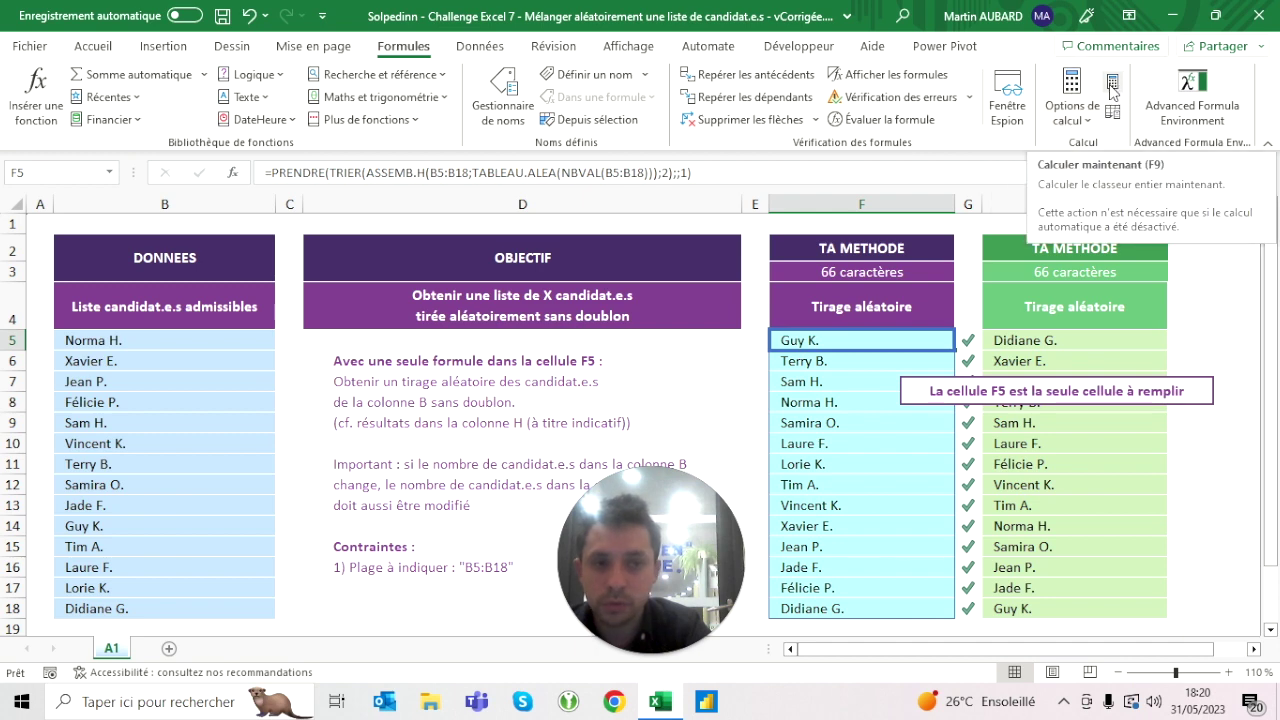
Step: Run Calculer maintenant nine times to produce fresh shuffles of the names
click(1112, 92)
click(1112, 92)
click(1112, 92)
click(1112, 92)
click(1112, 89)
click(1112, 89)
click(1112, 89)
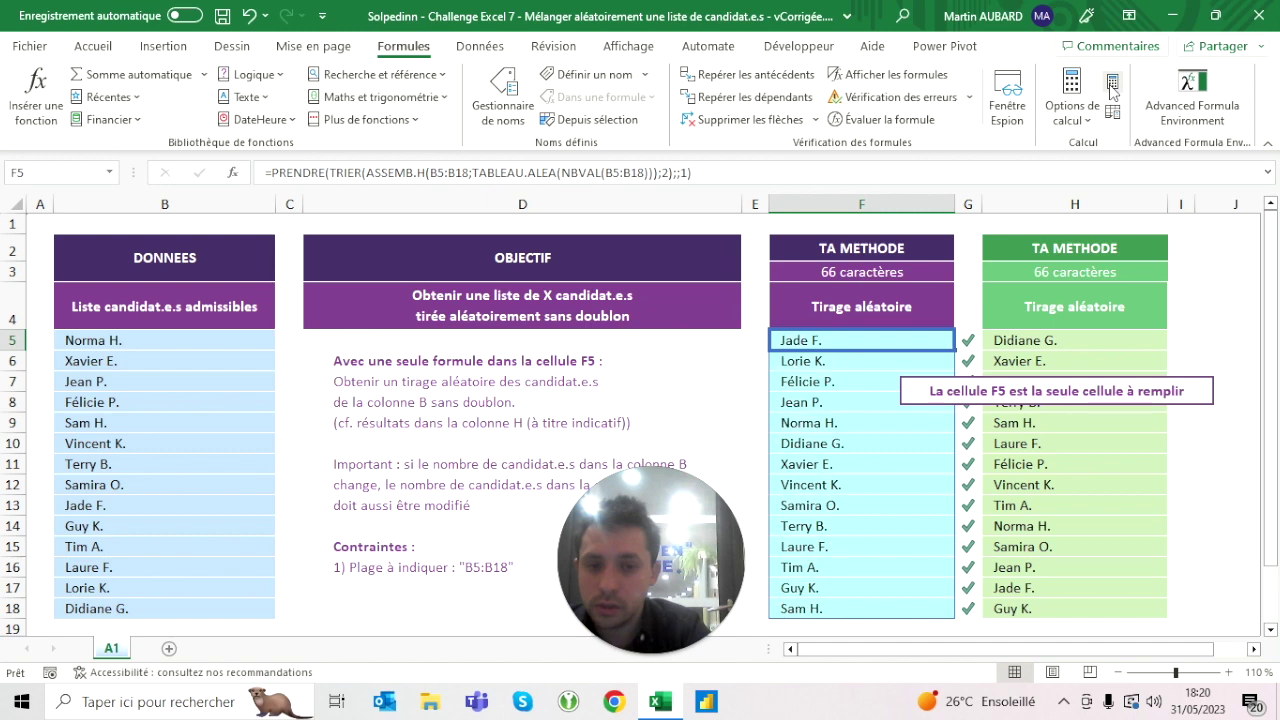
click(1112, 89)
click(1112, 89)
click(1112, 89)
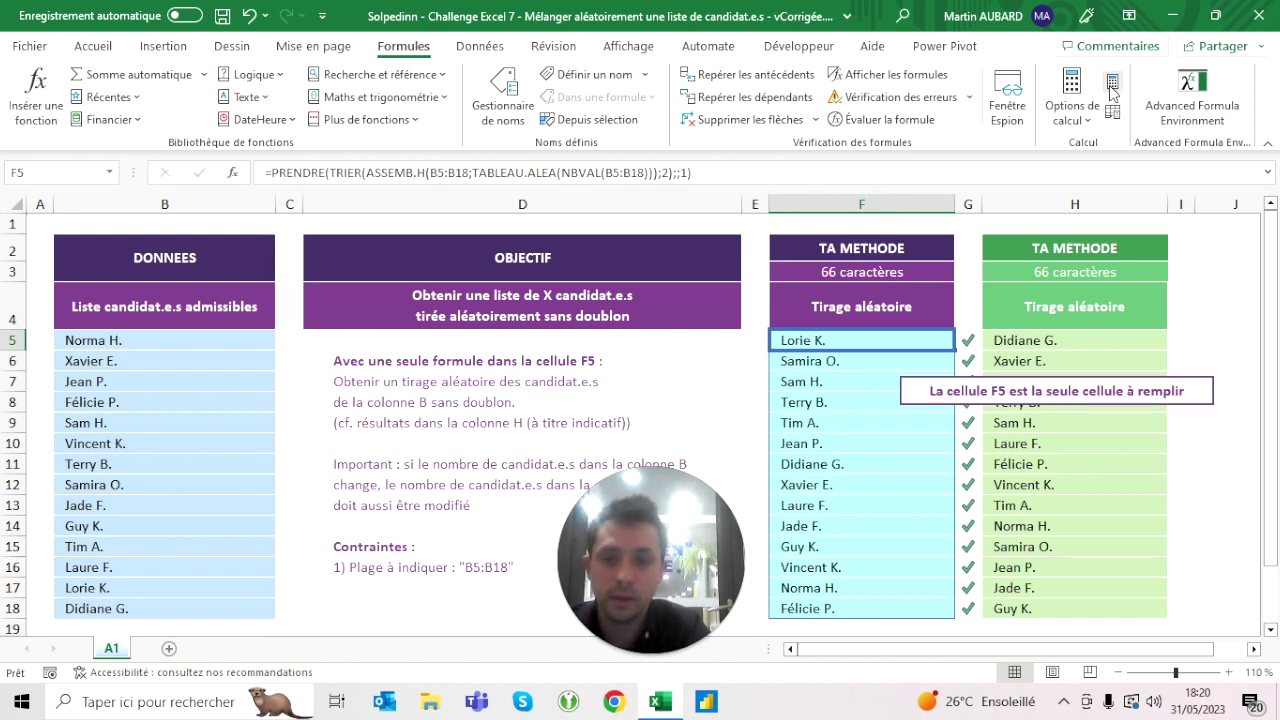